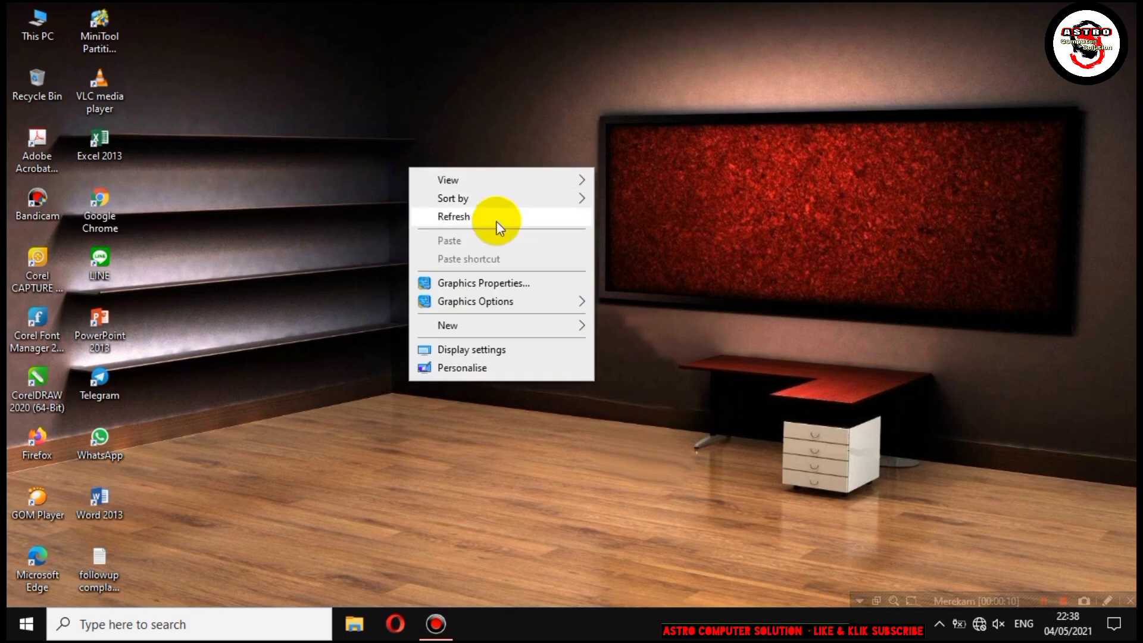
{"action": "left_click", "coordinate": [487, 218]}
{"action": "right_click", "coordinate": [451, 199]}
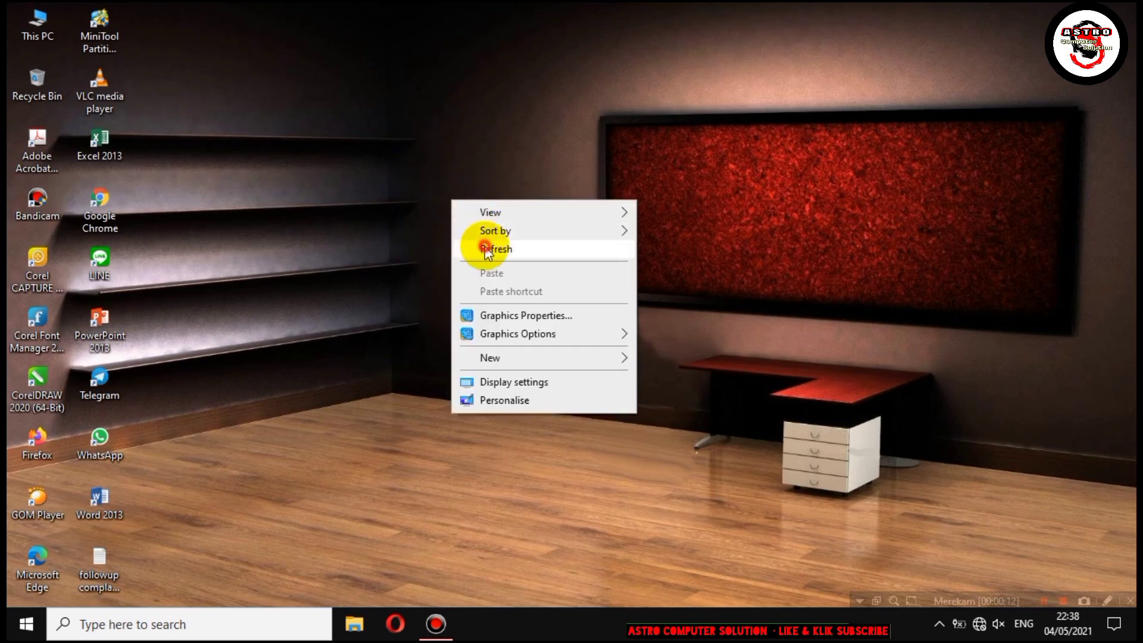
{"action": "left_click", "coordinate": [485, 247]}
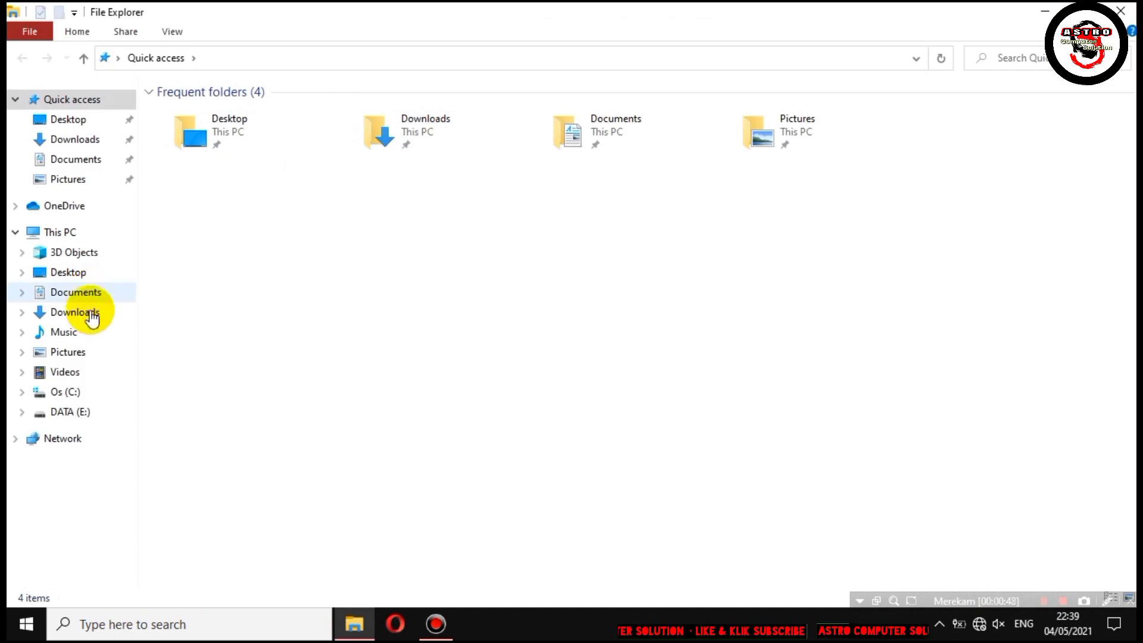
Mount the Microsoft Office 2016 disc image from the Music folder, try to run its setup, and dismiss the installer.
{"action": "left_click", "coordinate": [83, 331]}
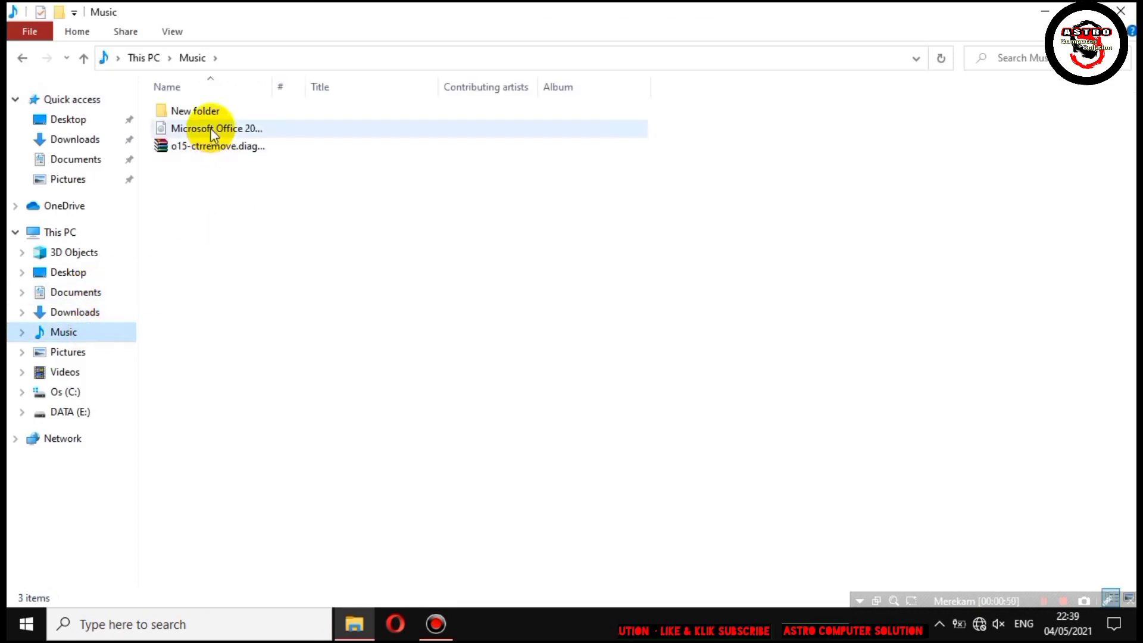
{"action": "left_click", "coordinate": [196, 147]}
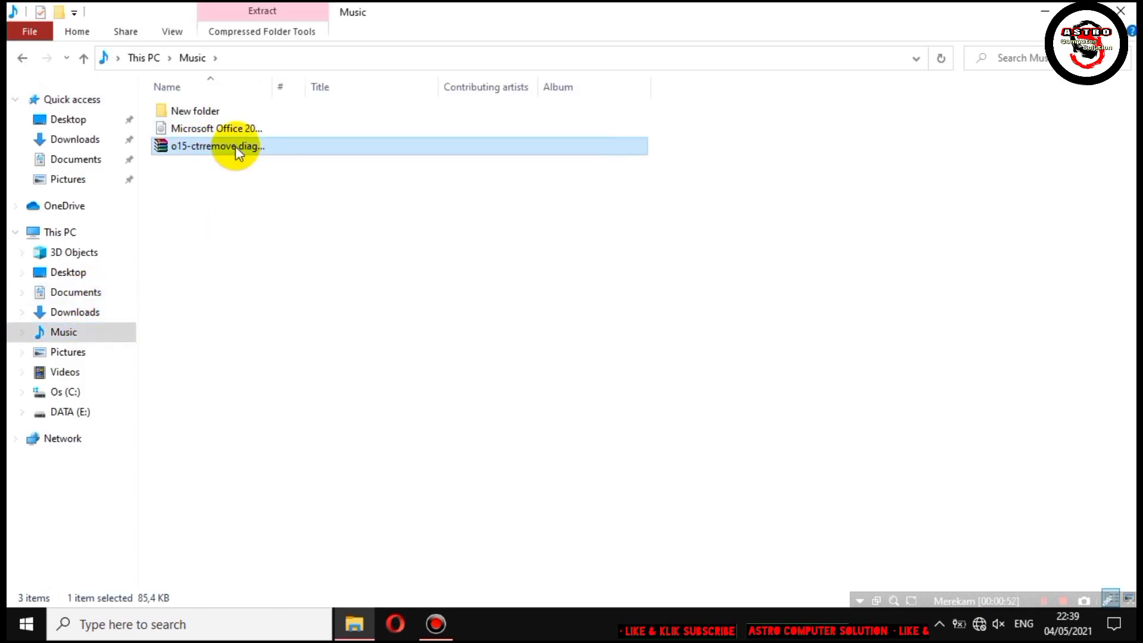
{"action": "left_click", "coordinate": [229, 130]}
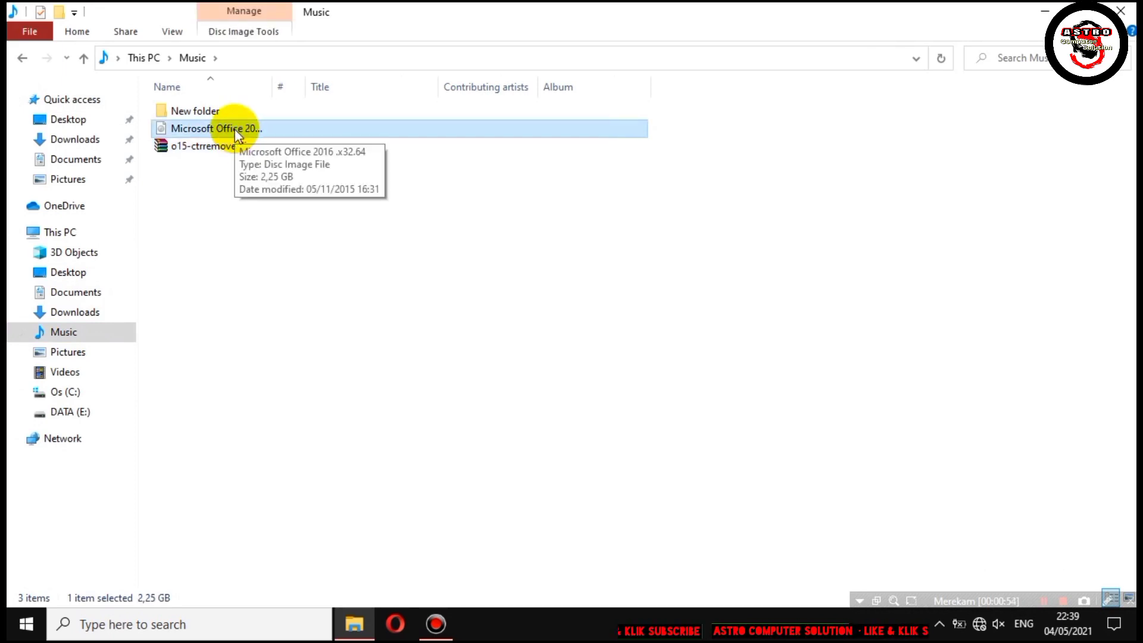
{"action": "double_click", "coordinate": [234, 130]}
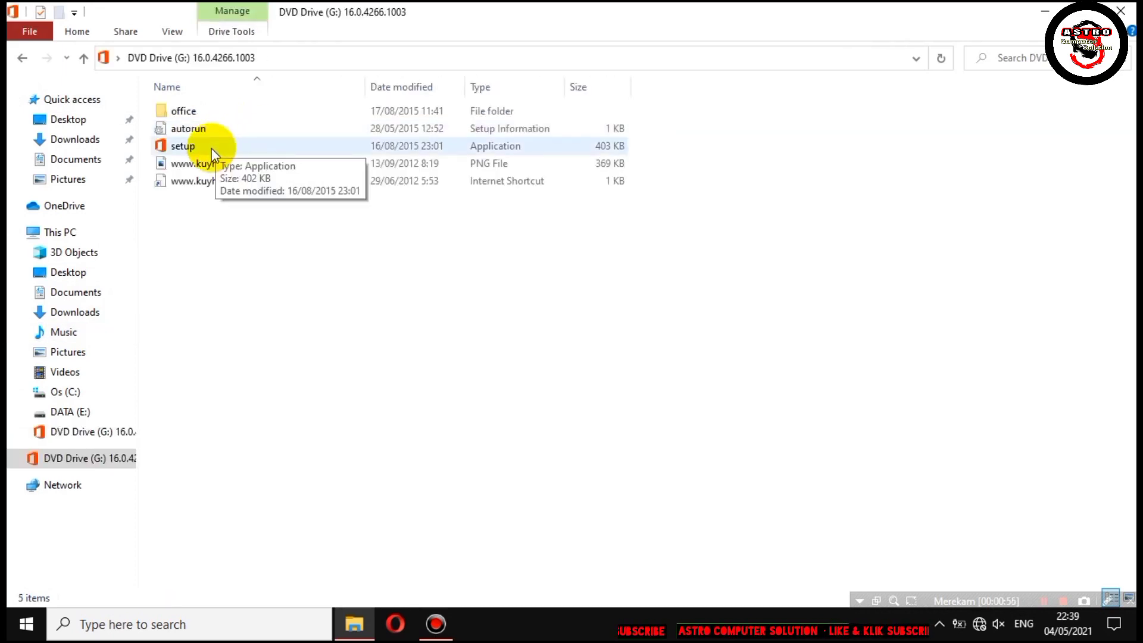
{"action": "double_click", "coordinate": [211, 147]}
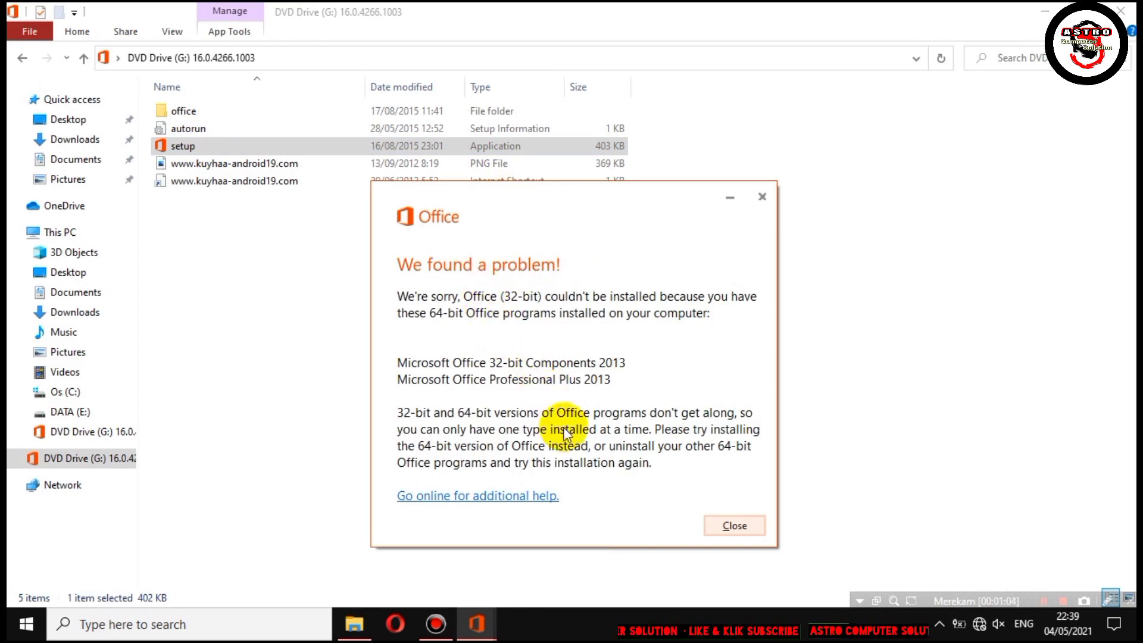
{"action": "left_click", "coordinate": [1120, 11]}
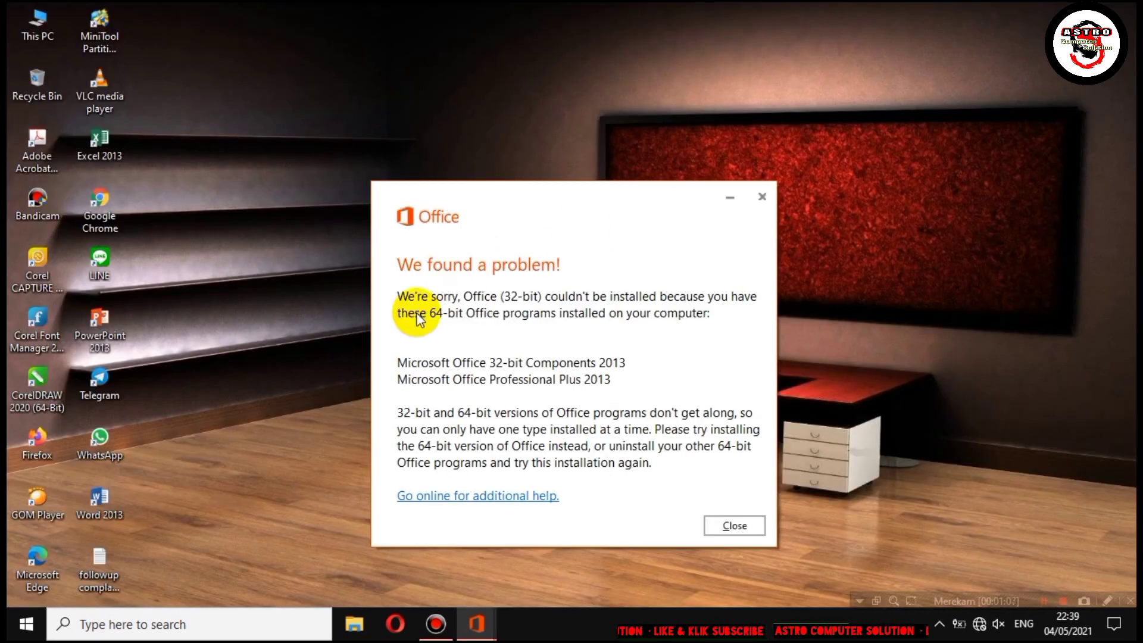
{"action": "left_click_drag", "start_coordinate": [591, 203], "coordinate": [592, 113]}
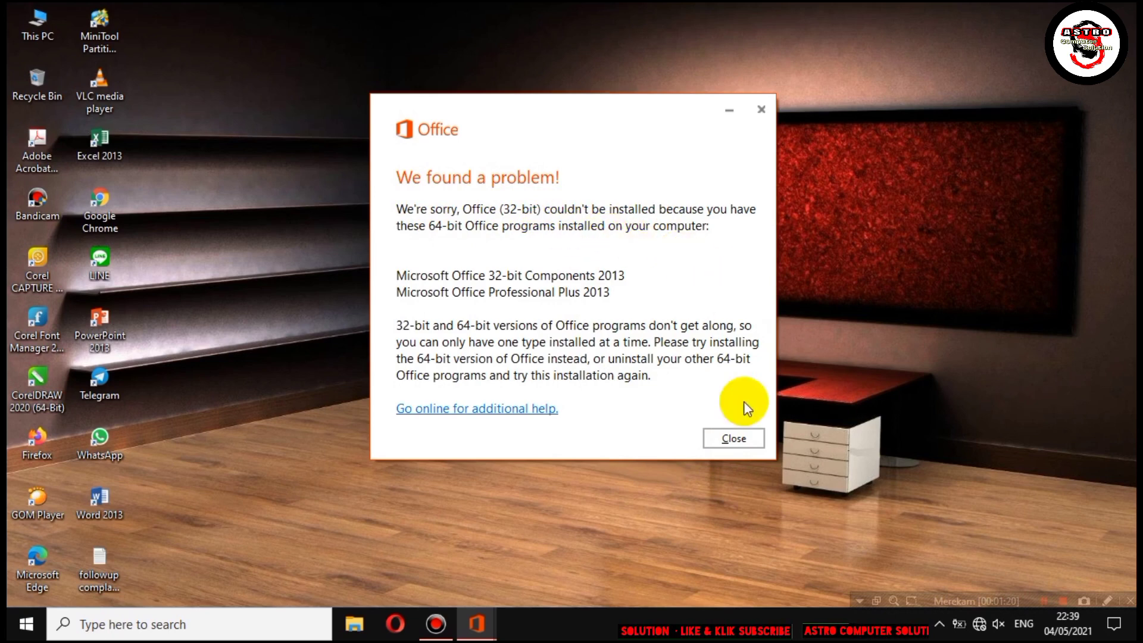
{"action": "left_click", "coordinate": [732, 438]}
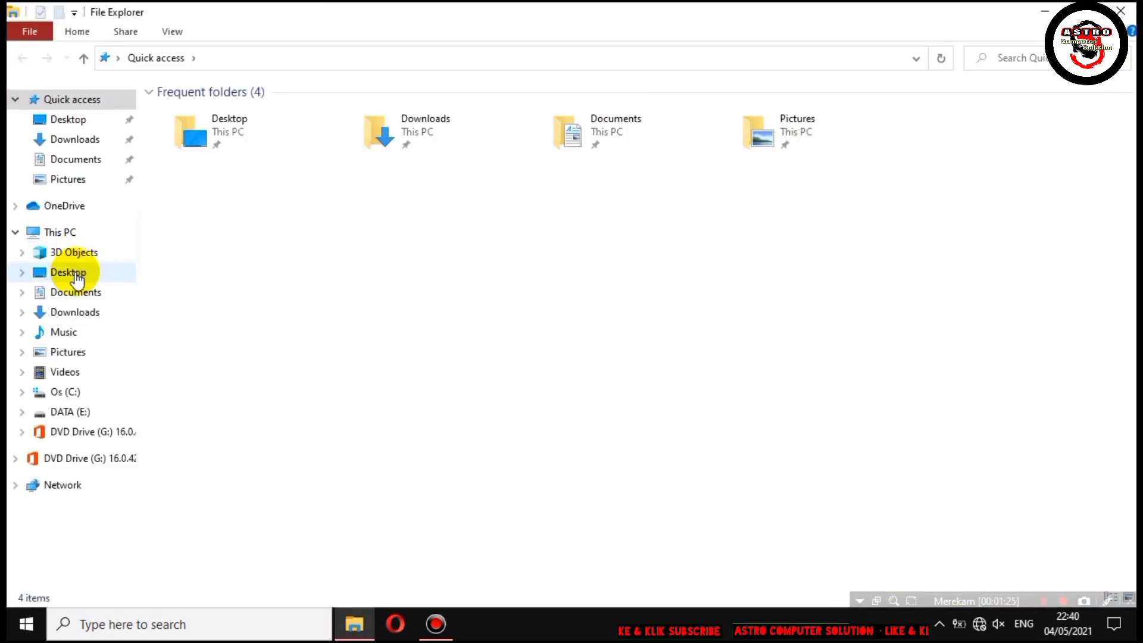
Try to install Office with setup64 from the mounted DVD drive's office folder, then close the installer.
{"action": "left_click", "coordinate": [76, 432]}
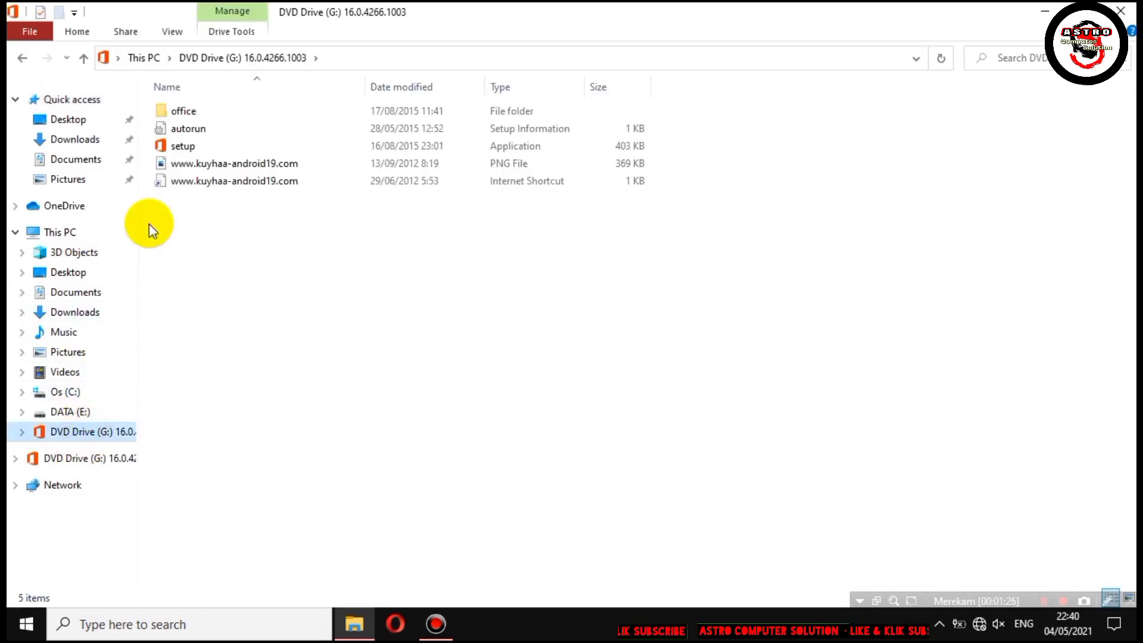
{"action": "double_click", "coordinate": [185, 109]}
{"action": "left_click", "coordinate": [190, 156]}
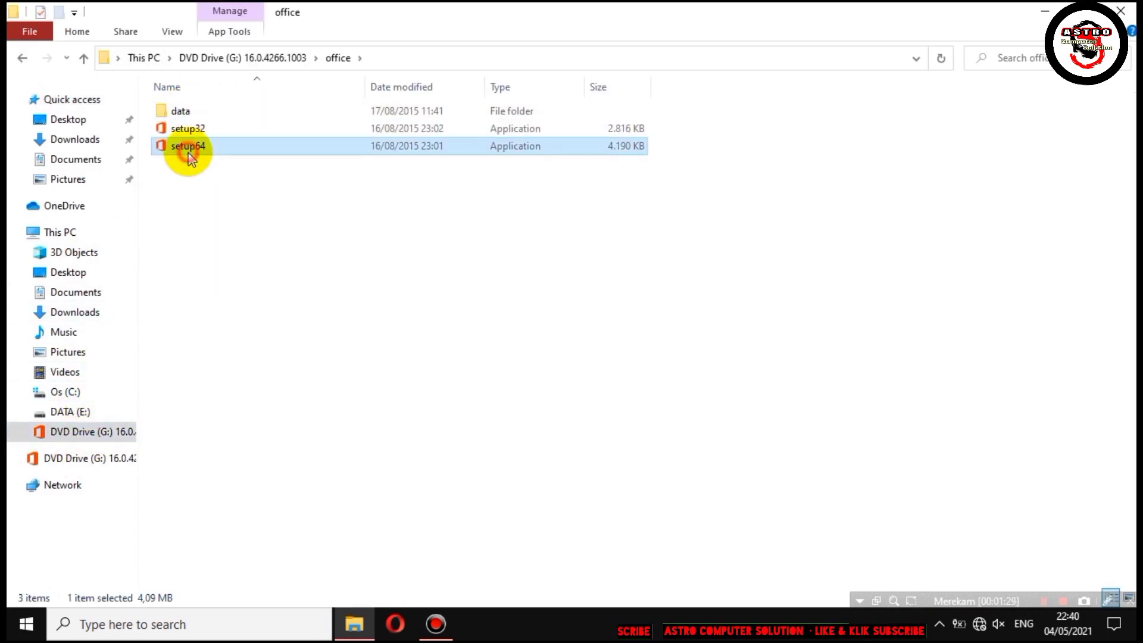
{"action": "double_click", "coordinate": [190, 148]}
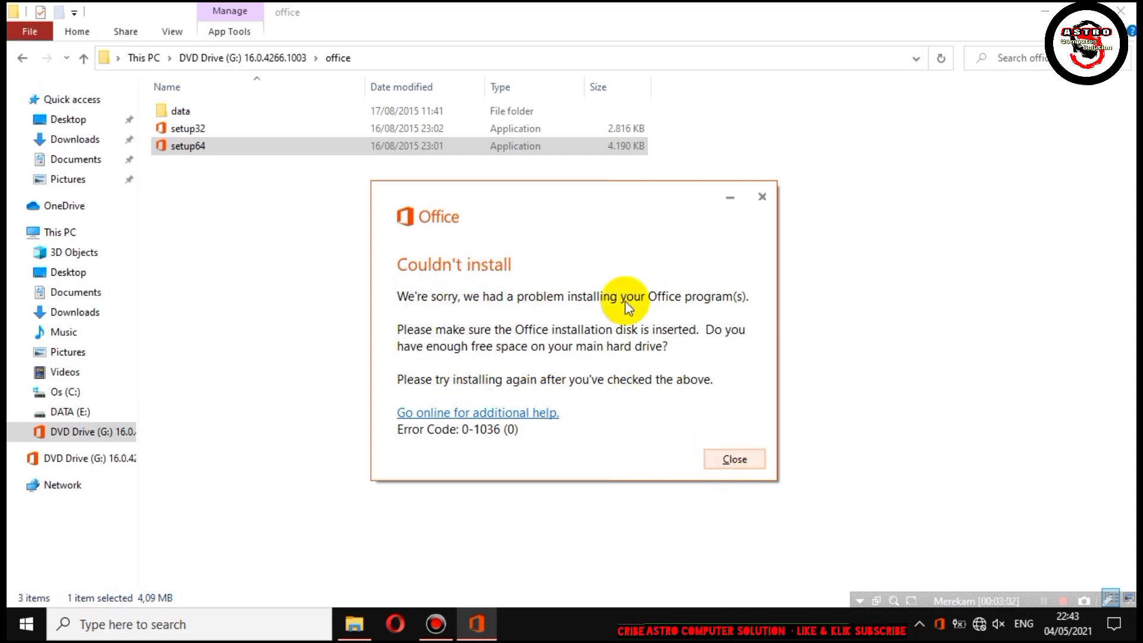
{"action": "left_click", "coordinate": [1120, 11]}
{"action": "left_click_drag", "start_coordinate": [595, 193], "coordinate": [590, 47]}
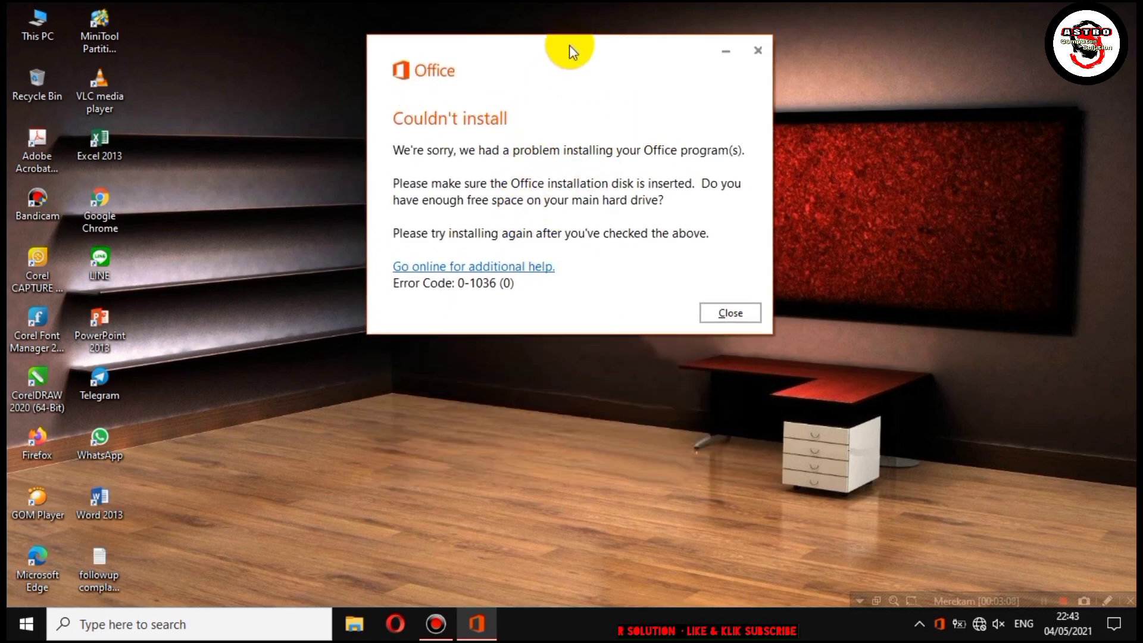
{"action": "mouse_move", "coordinate": [570, 45]}
{"action": "left_mouse_down"}
{"action": "mouse_move", "coordinate": [572, 66]}
{"action": "mouse_move", "coordinate": [584, 48]}
{"action": "mouse_move", "coordinate": [568, 41]}
{"action": "mouse_move", "coordinate": [580, 36]}
{"action": "left_mouse_up"}
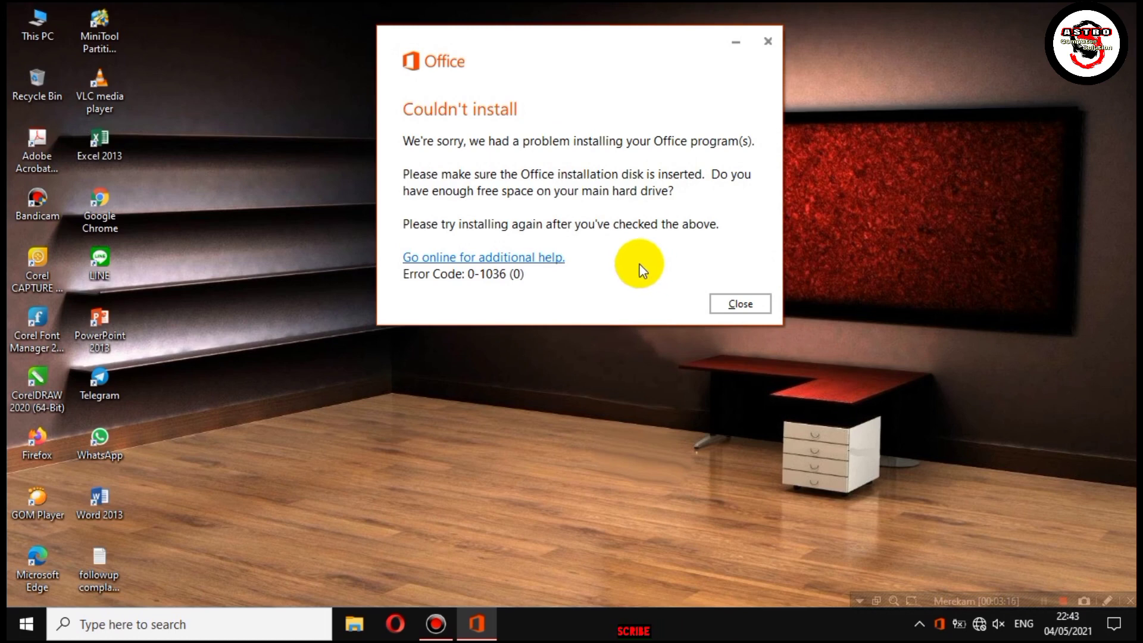
{"action": "left_click", "coordinate": [738, 304]}
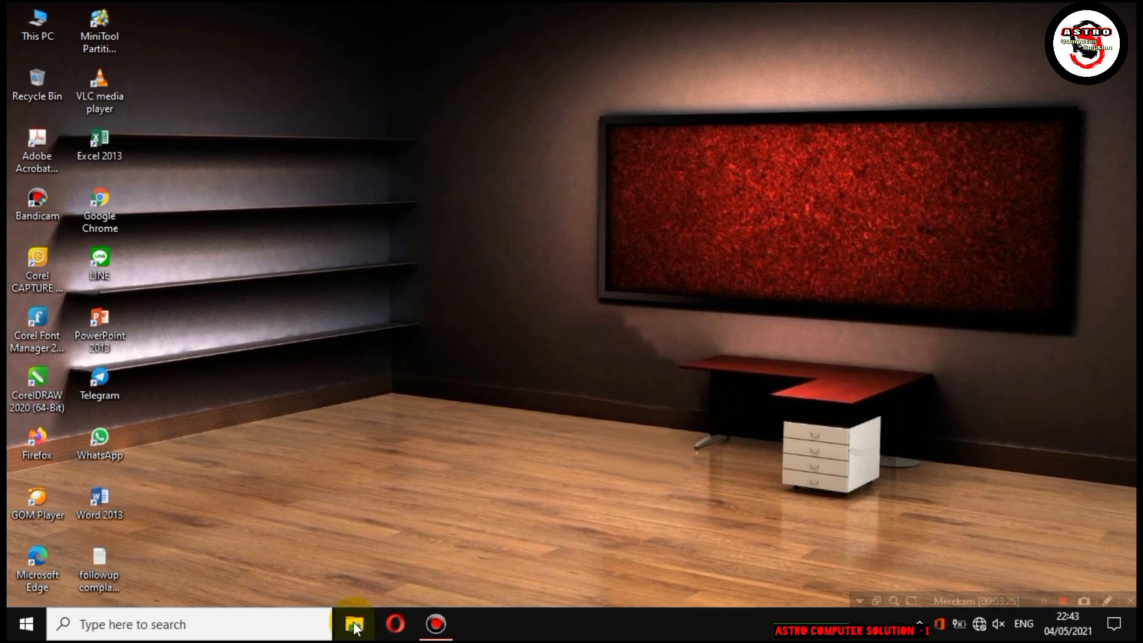
Locate the o15-ctrremove file in the Music folder, then close the folder window.
{"action": "key", "text": "super+e"}
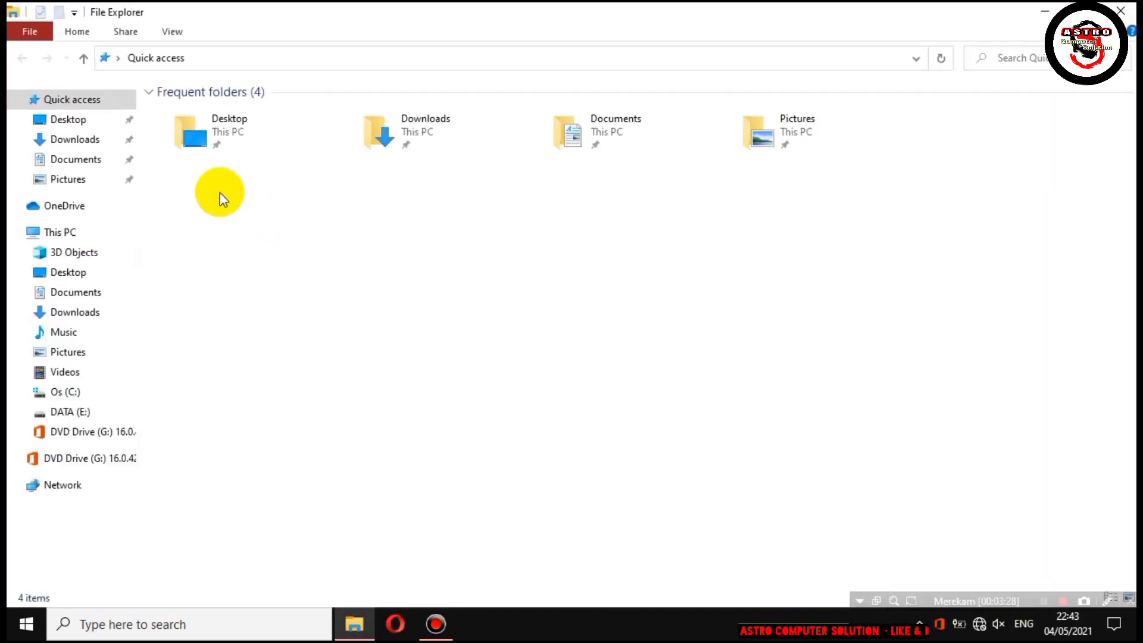
{"action": "left_click", "coordinate": [81, 354]}
{"action": "left_click", "coordinate": [75, 333]}
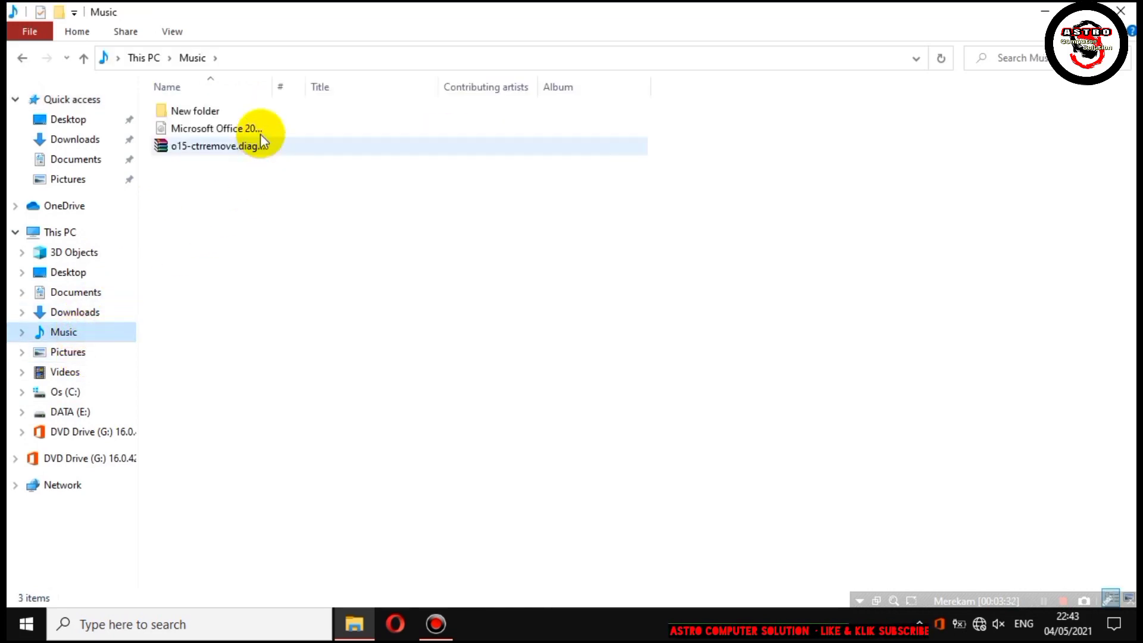
{"action": "left_click", "coordinate": [238, 146]}
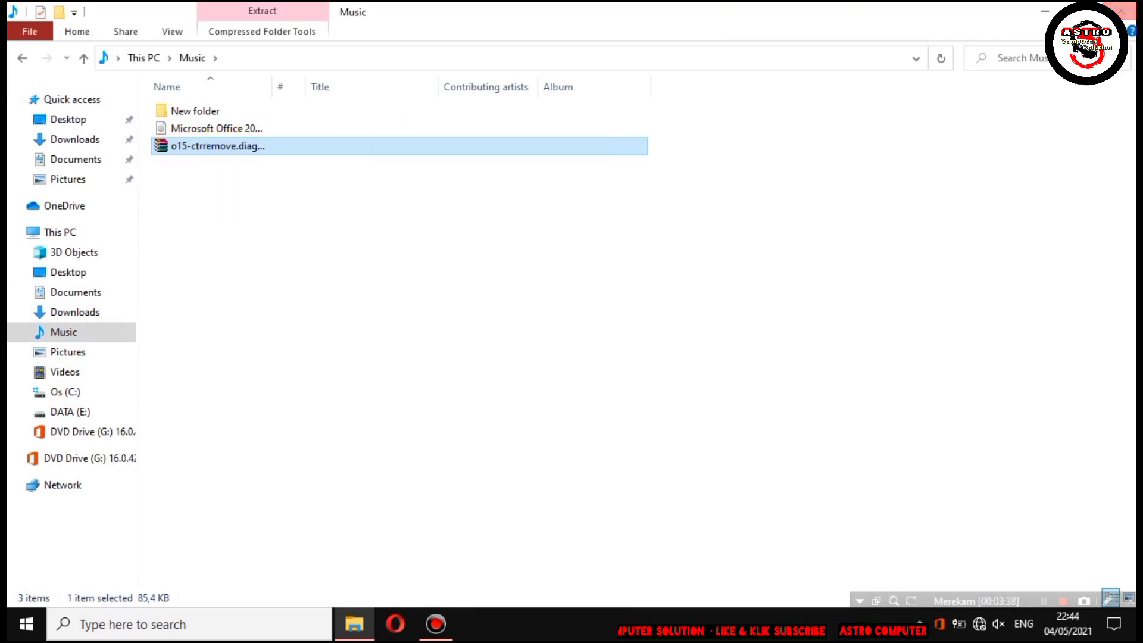
{"action": "left_click", "coordinate": [1121, 11]}
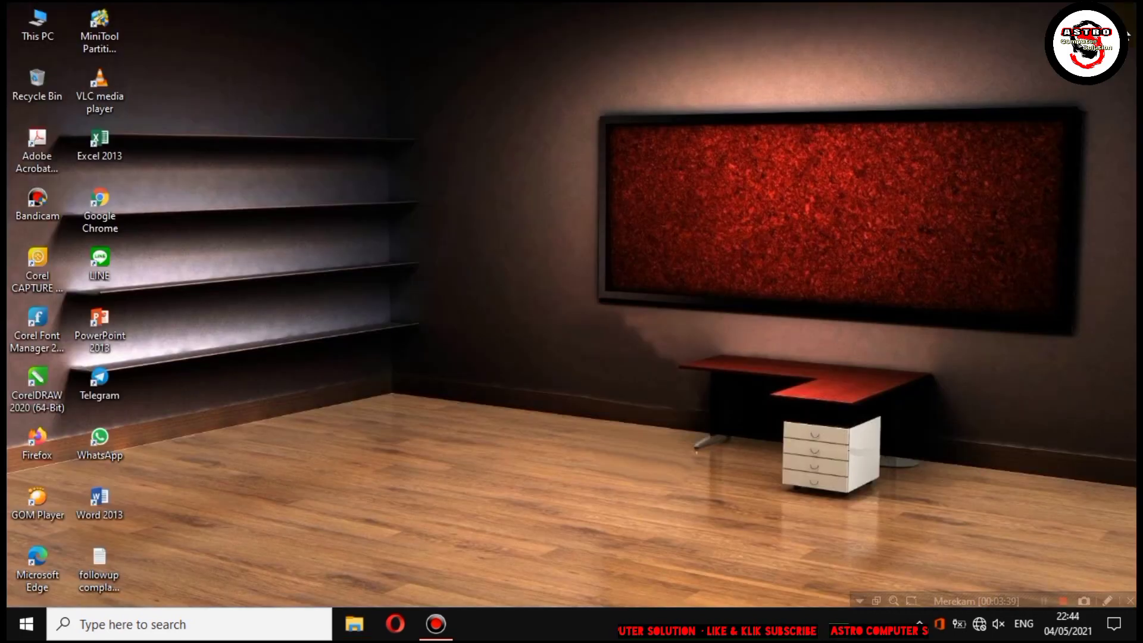
Connect the computer to the Siwowedan Wi-Fi network.
{"action": "left_click", "coordinate": [979, 624]}
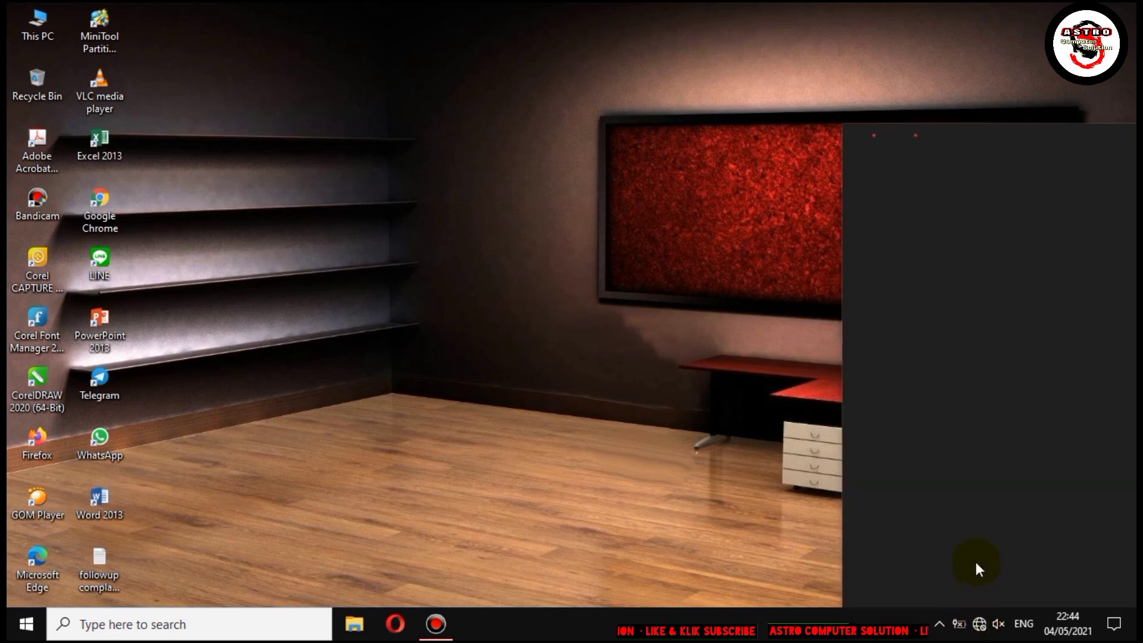
{"action": "left_click", "coordinate": [922, 163]}
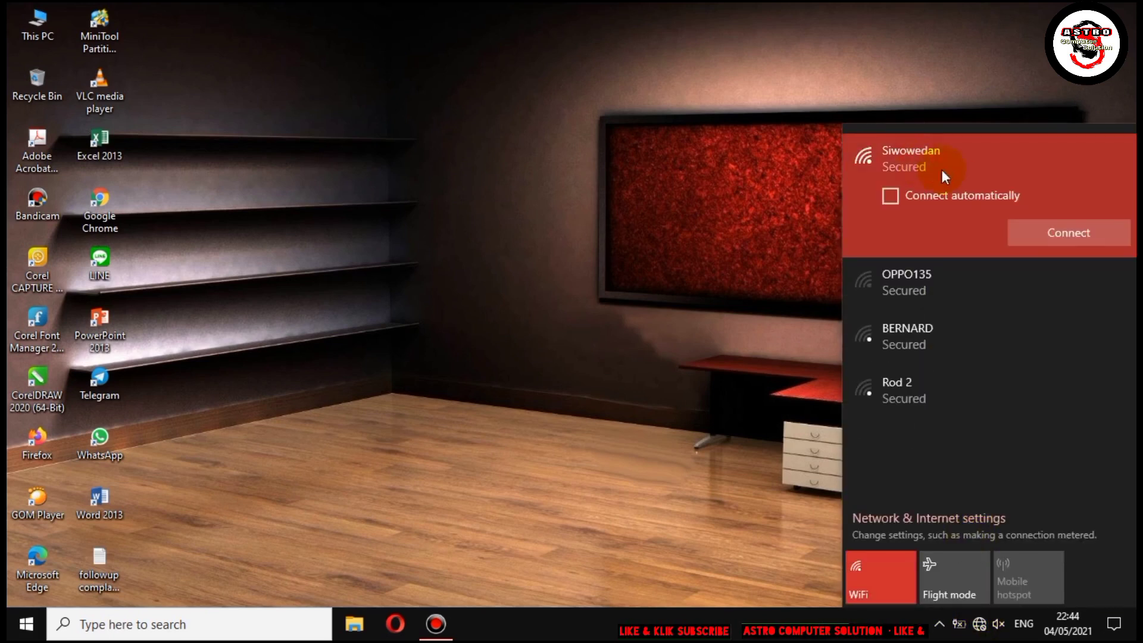
{"action": "left_click", "coordinate": [1057, 240]}
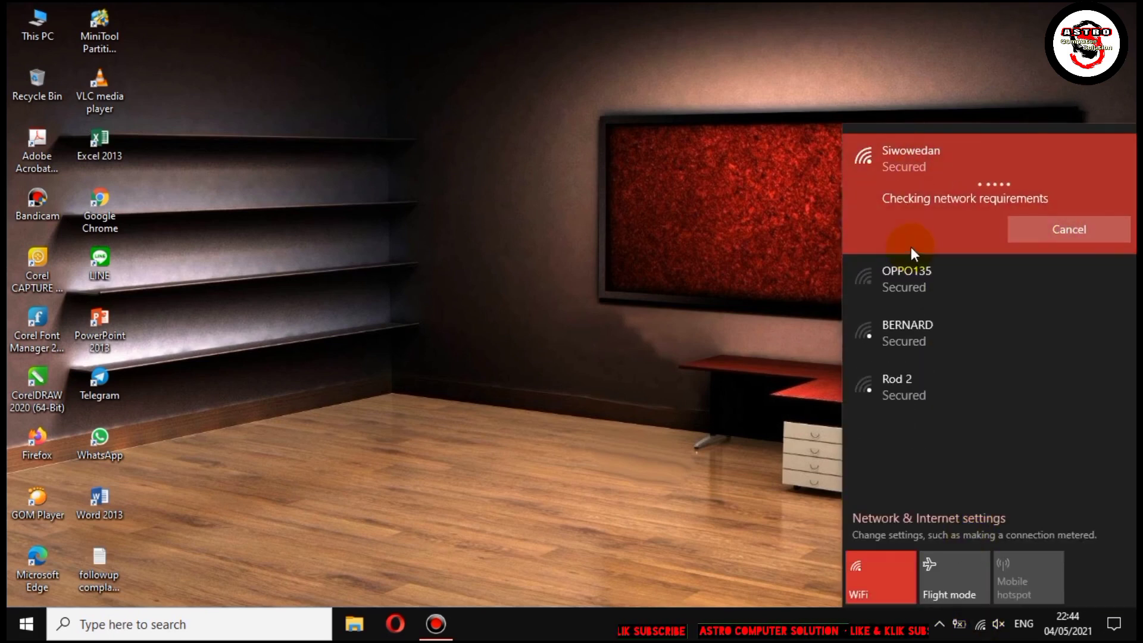
{"action": "left_click", "coordinate": [733, 231]}
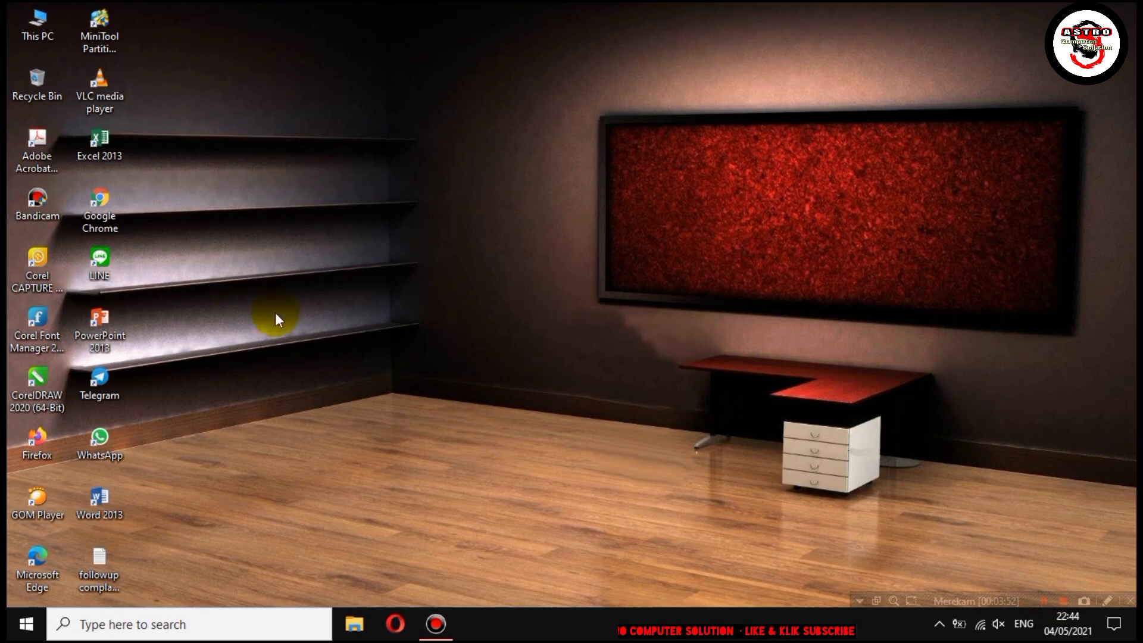
Switch to Google Chrome and search the web for "o15-ctrremove download".
{"action": "double_click", "coordinate": [105, 212]}
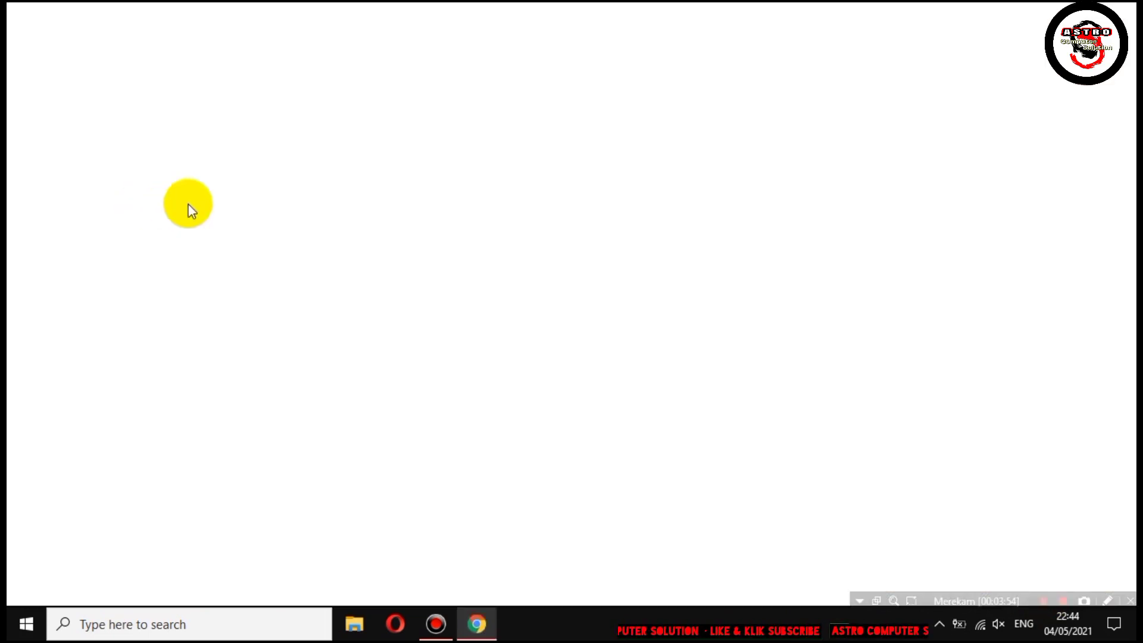
{"action": "left_click", "coordinate": [233, 47]}
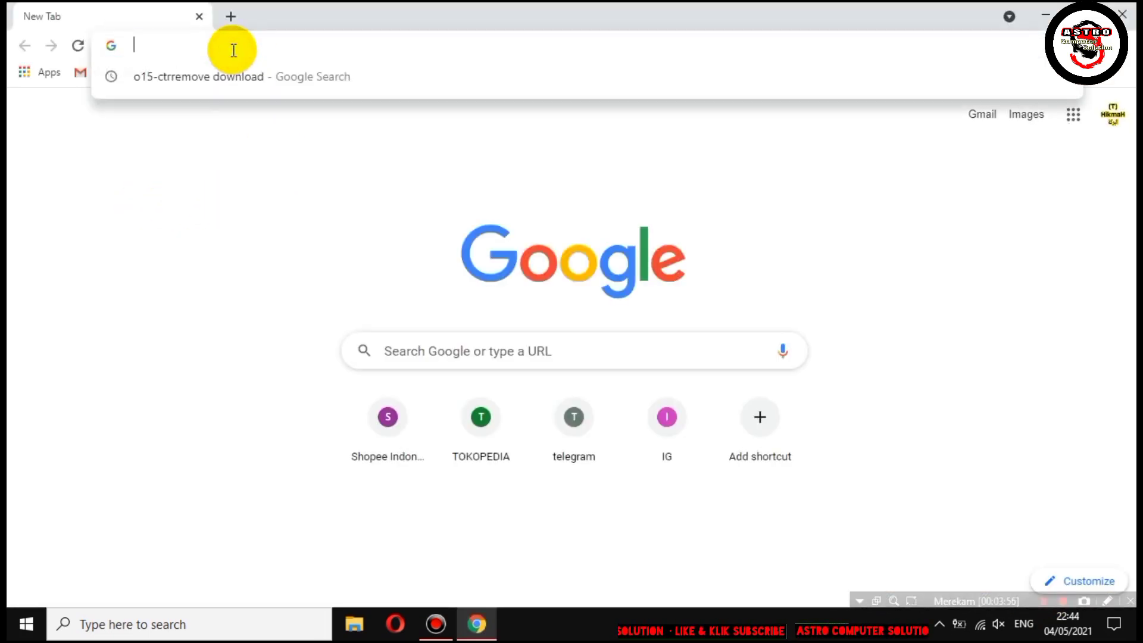
{"action": "type", "text": "O"}
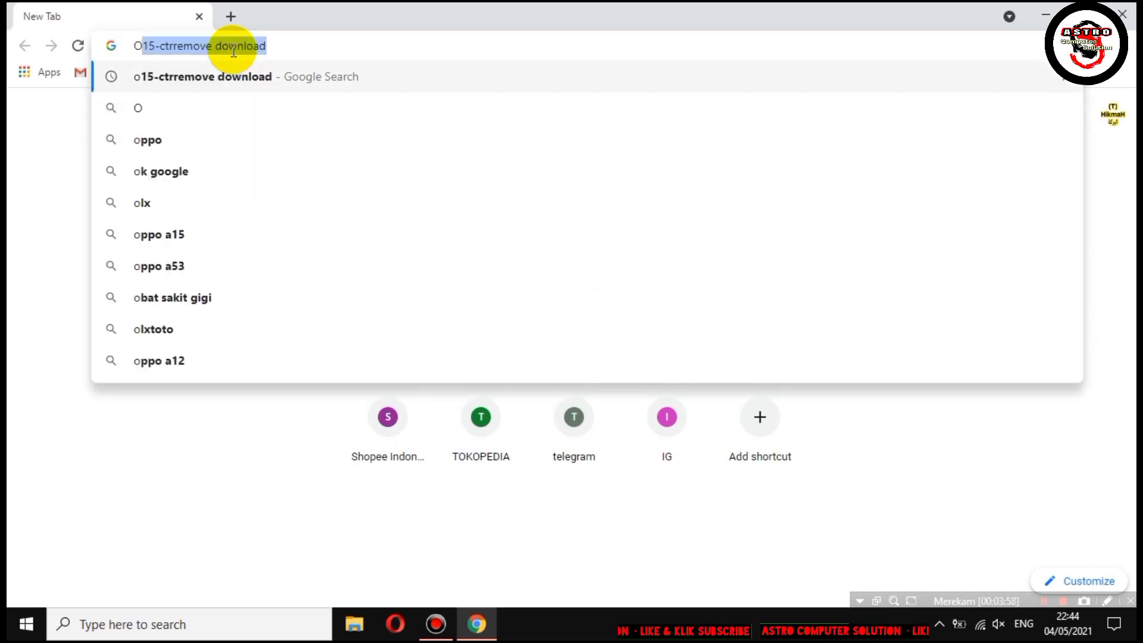
{"action": "type", "text": "15"}
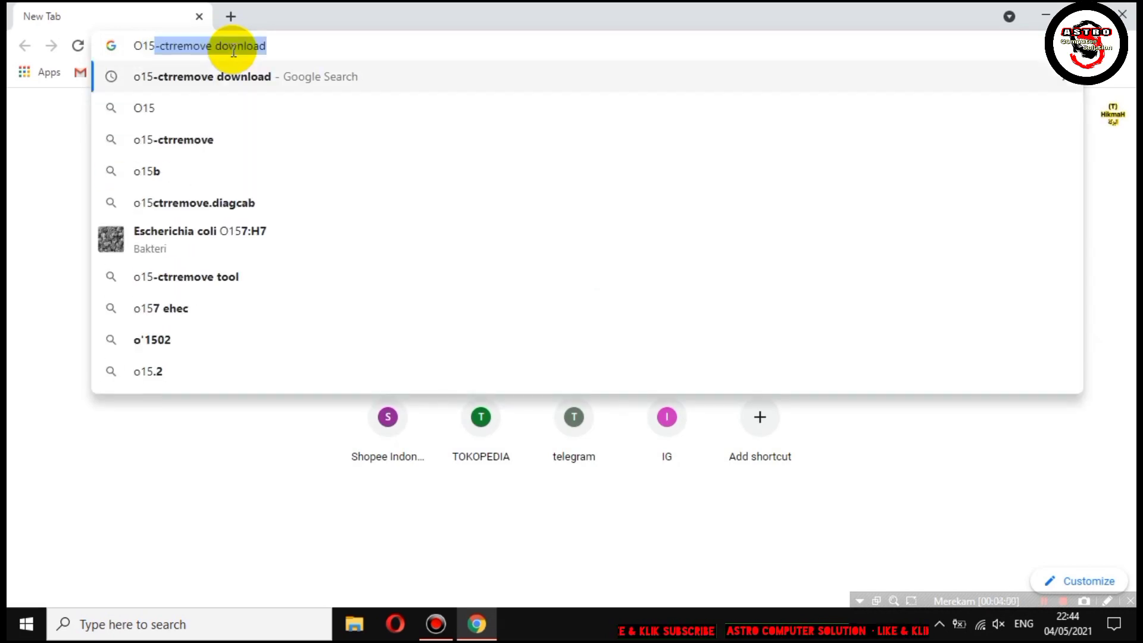
{"action": "left_click", "coordinate": [198, 77]}
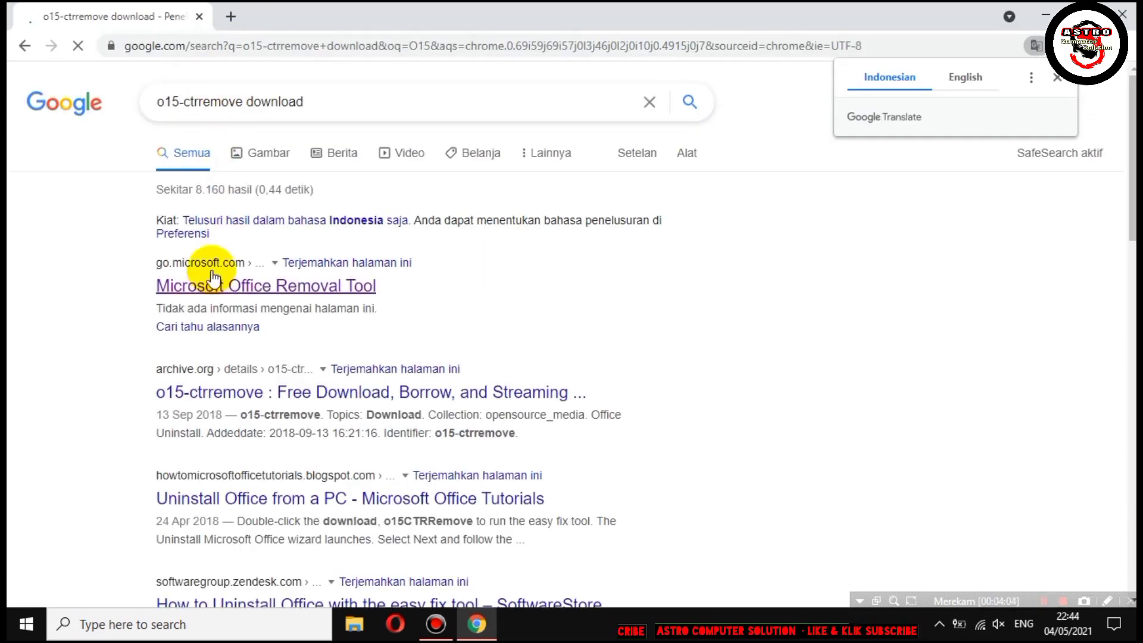
Open the Microsoft Office Removal Tool result and download the uninstall support tool offered under Option 2.
{"action": "left_click", "coordinate": [361, 290]}
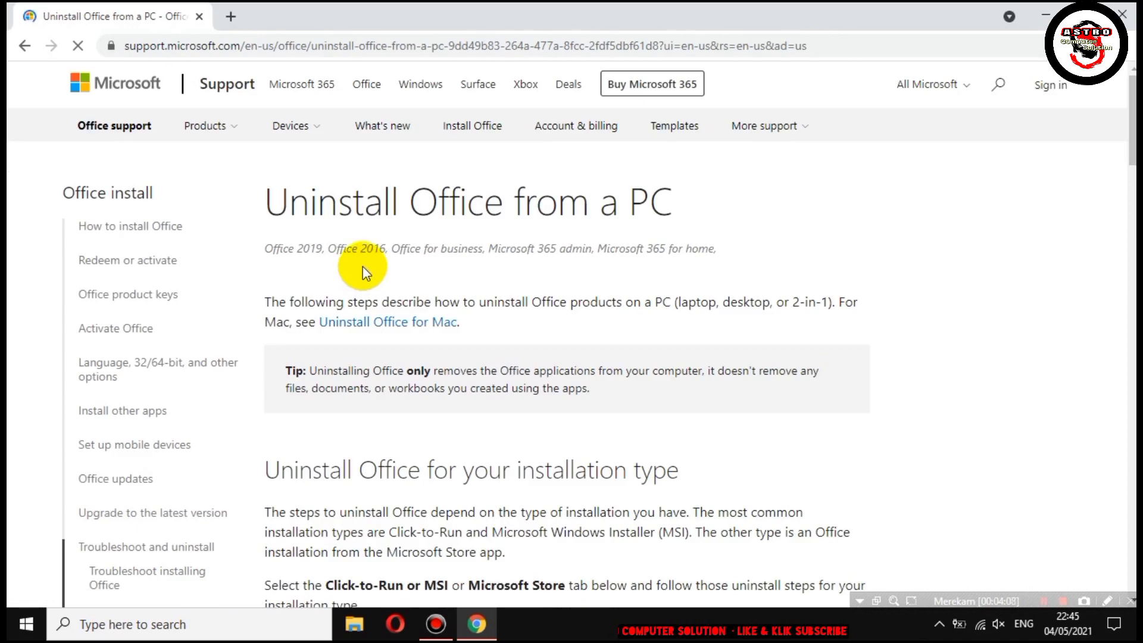
{"action": "scroll", "coordinate": [362, 271], "scroll_direction": "down", "scroll_amount": 4}
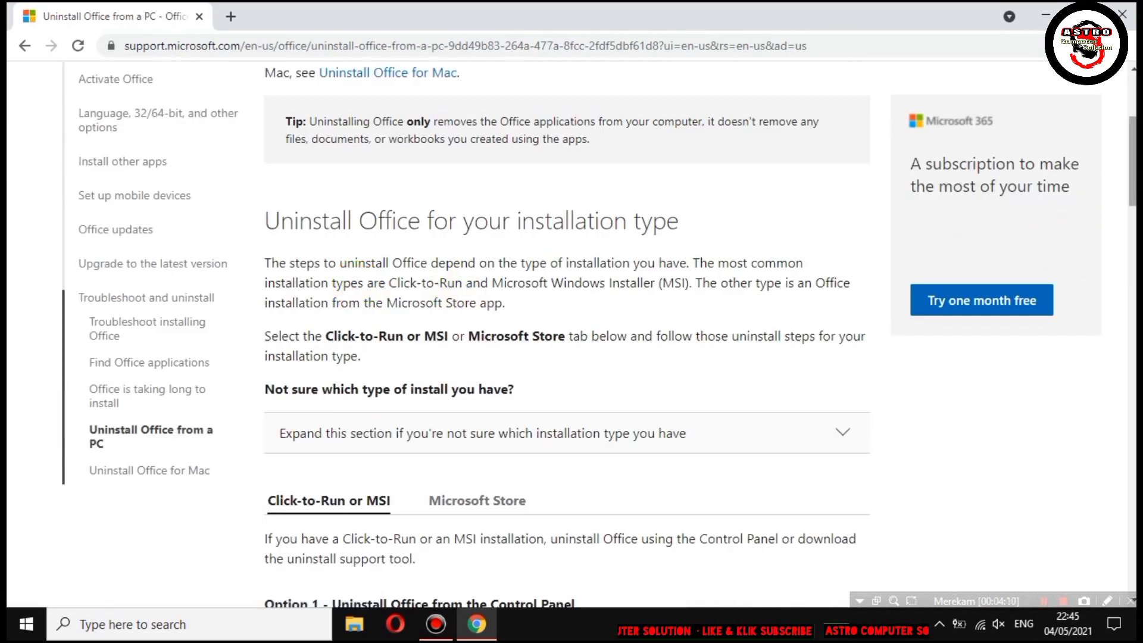
{"action": "scroll", "coordinate": [567, 333], "scroll_direction": "down", "scroll_amount": 8}
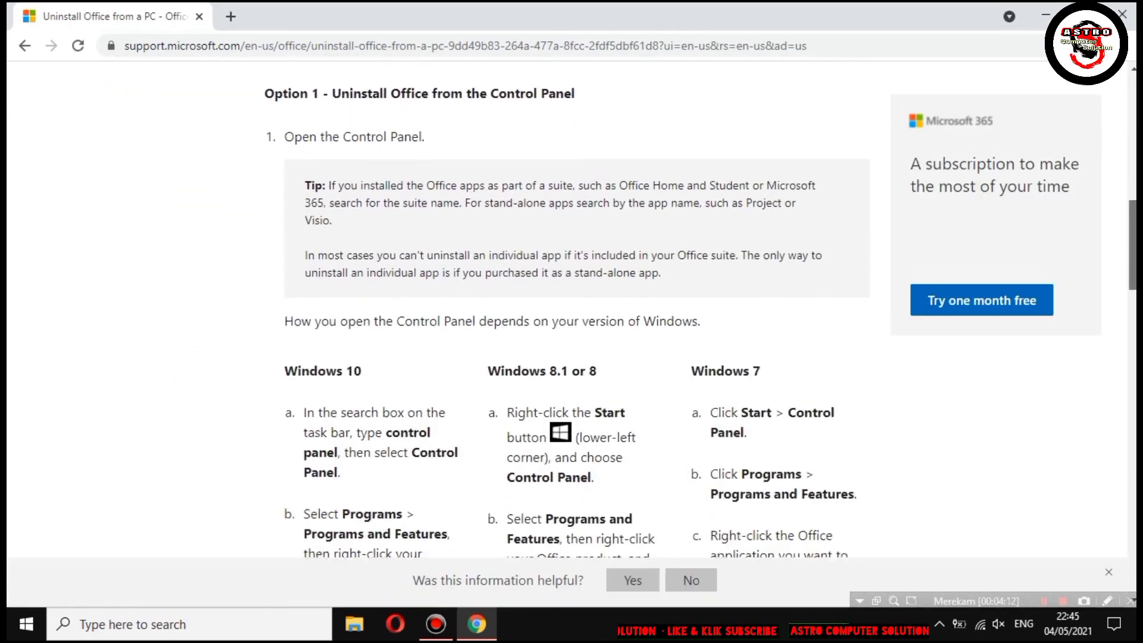
{"action": "scroll", "coordinate": [567, 310], "scroll_direction": "down", "scroll_amount": 9}
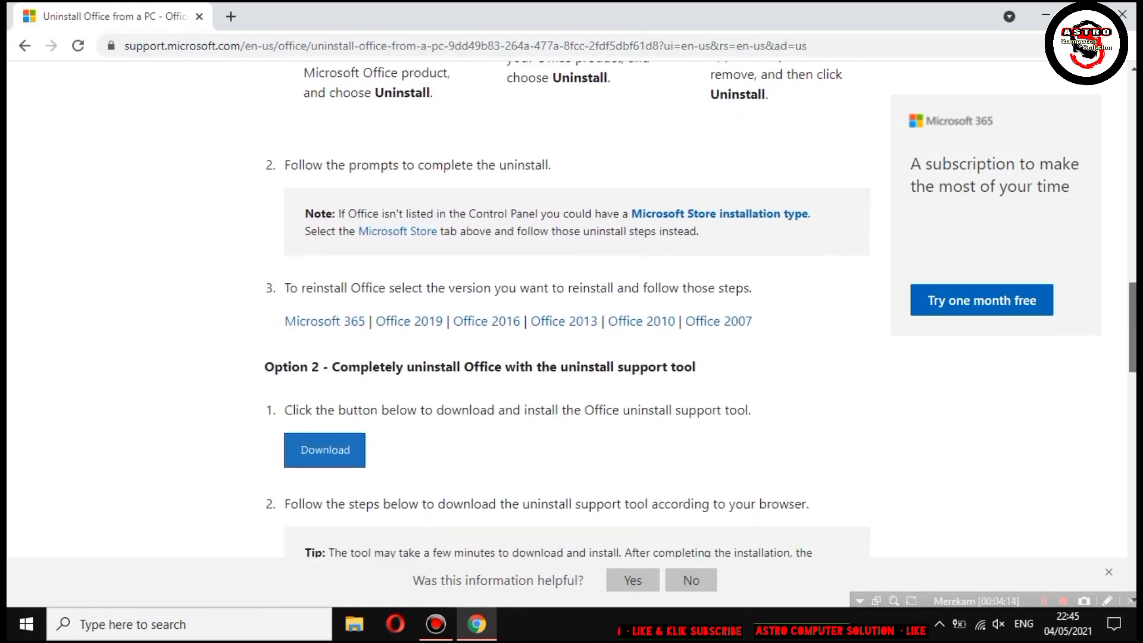
{"action": "scroll", "coordinate": [567, 348], "scroll_direction": "down", "scroll_amount": 1}
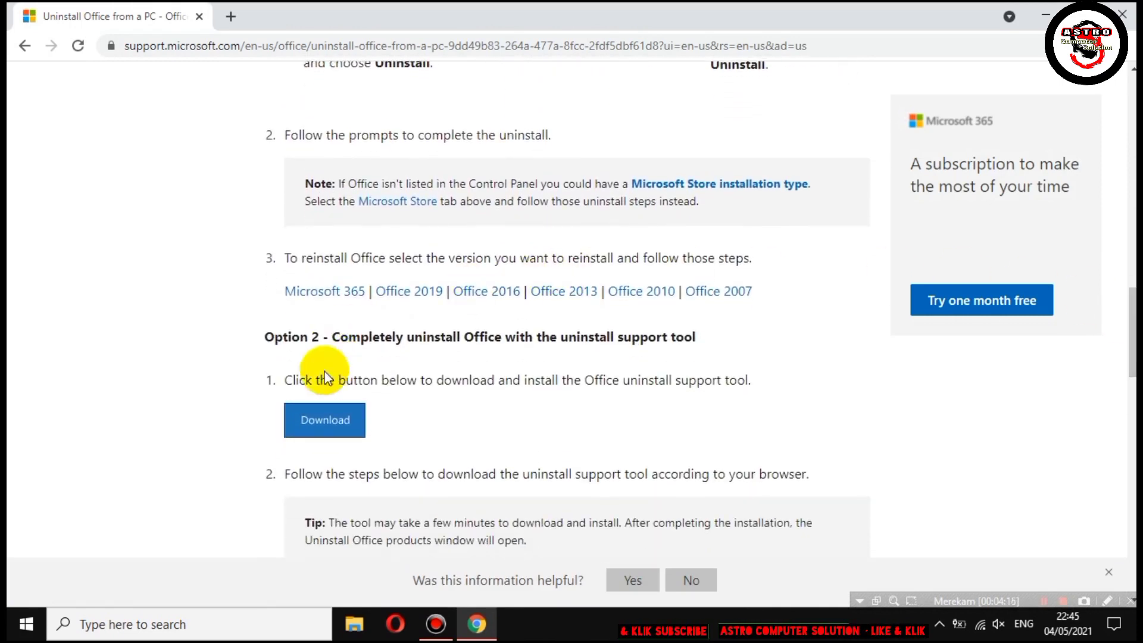
{"action": "left_click", "coordinate": [349, 420]}
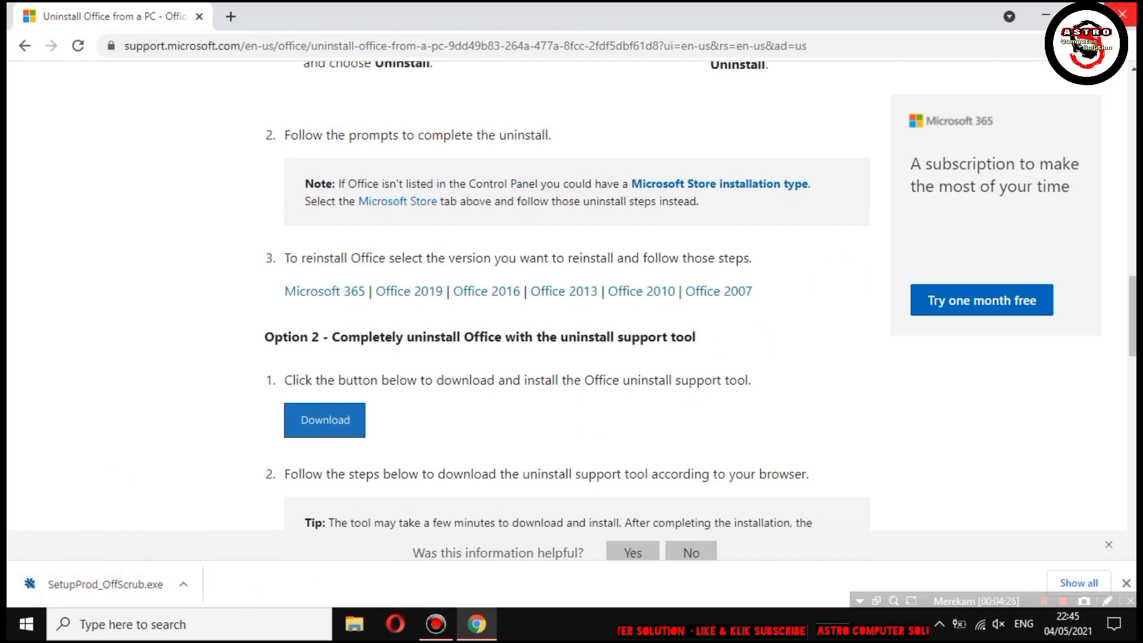
Close the browser and disconnect the computer from the Siwowedan Wi-Fi network.
{"action": "left_click", "coordinate": [1122, 13]}
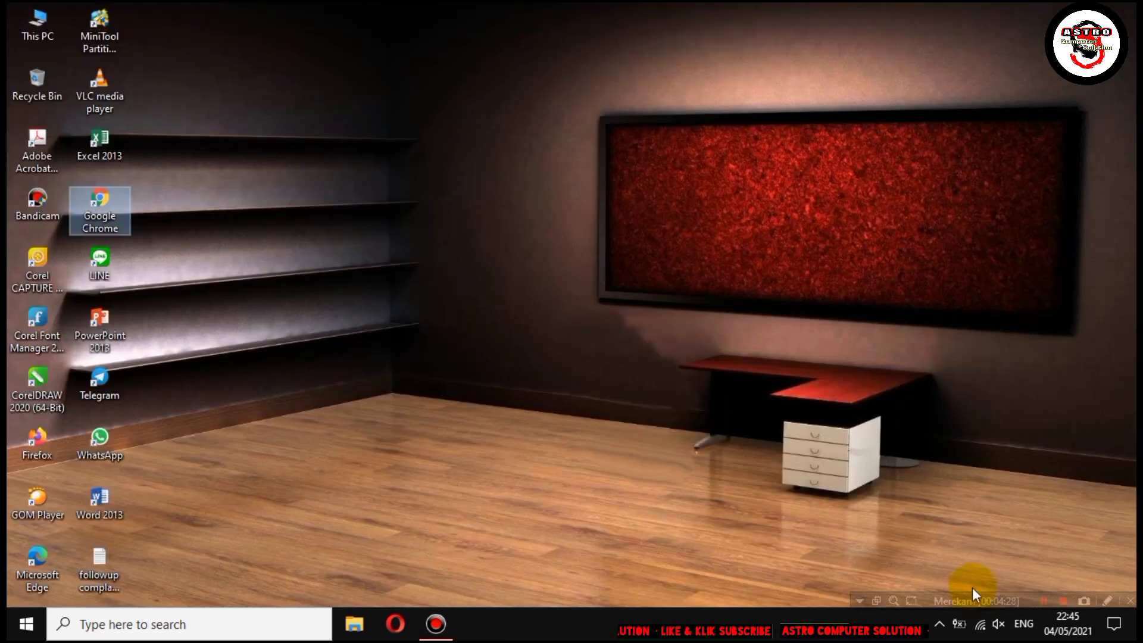
{"action": "left_click", "coordinate": [981, 625]}
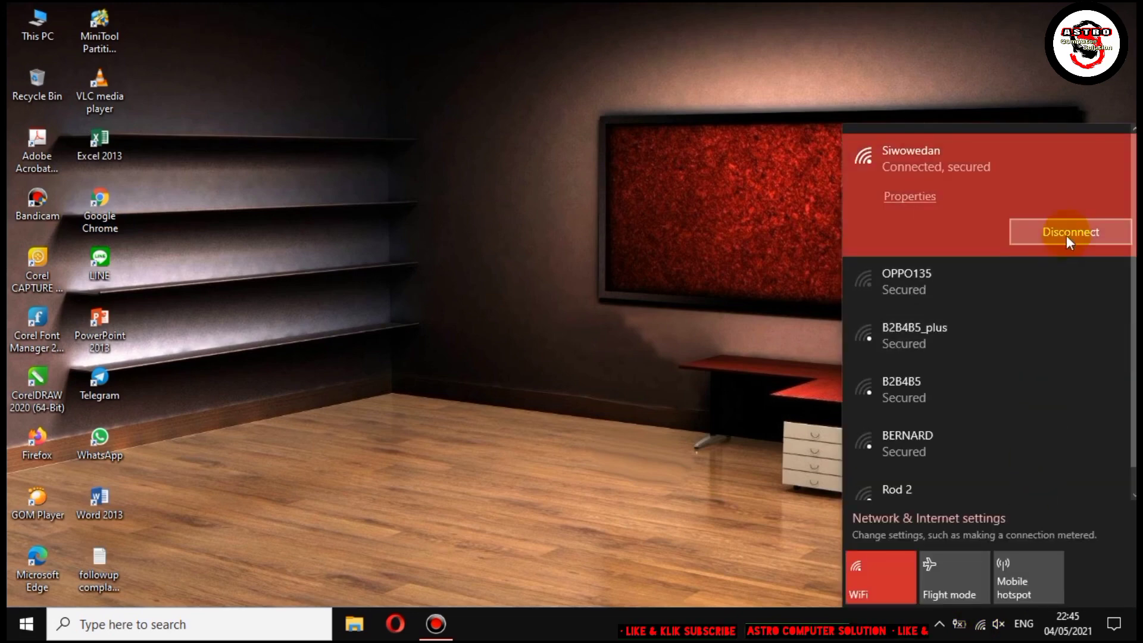
{"action": "left_click", "coordinate": [1070, 231]}
{"action": "left_click", "coordinate": [734, 251]}
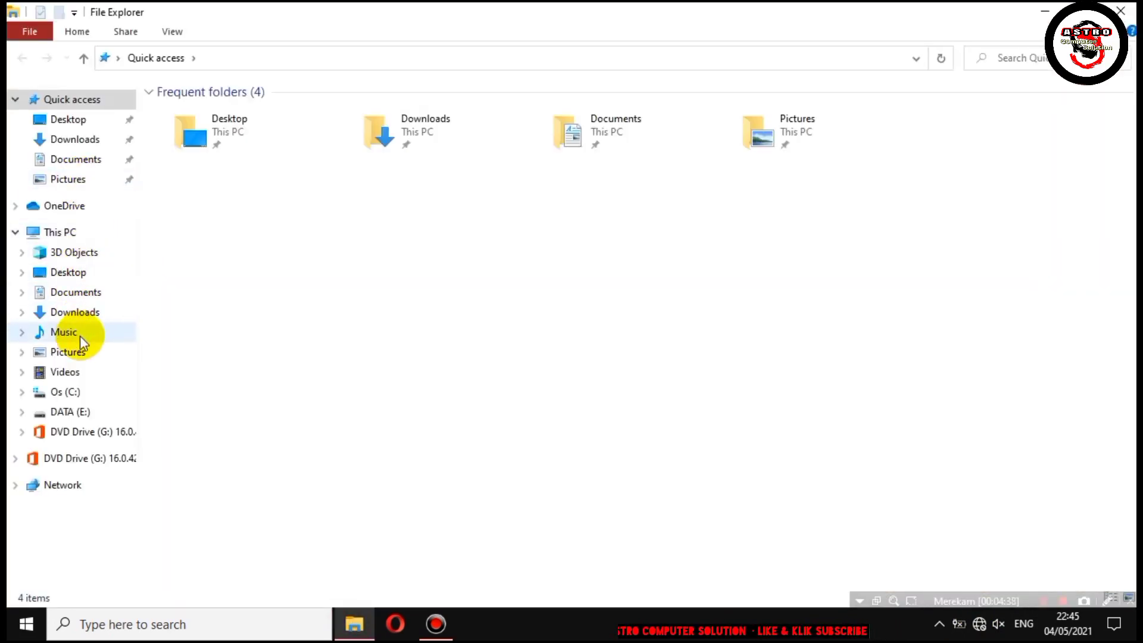
Extract the o15-ctrremove.diagcab archive directly into the Music folder.
{"action": "left_click", "coordinate": [77, 332]}
{"action": "left_click", "coordinate": [228, 152]}
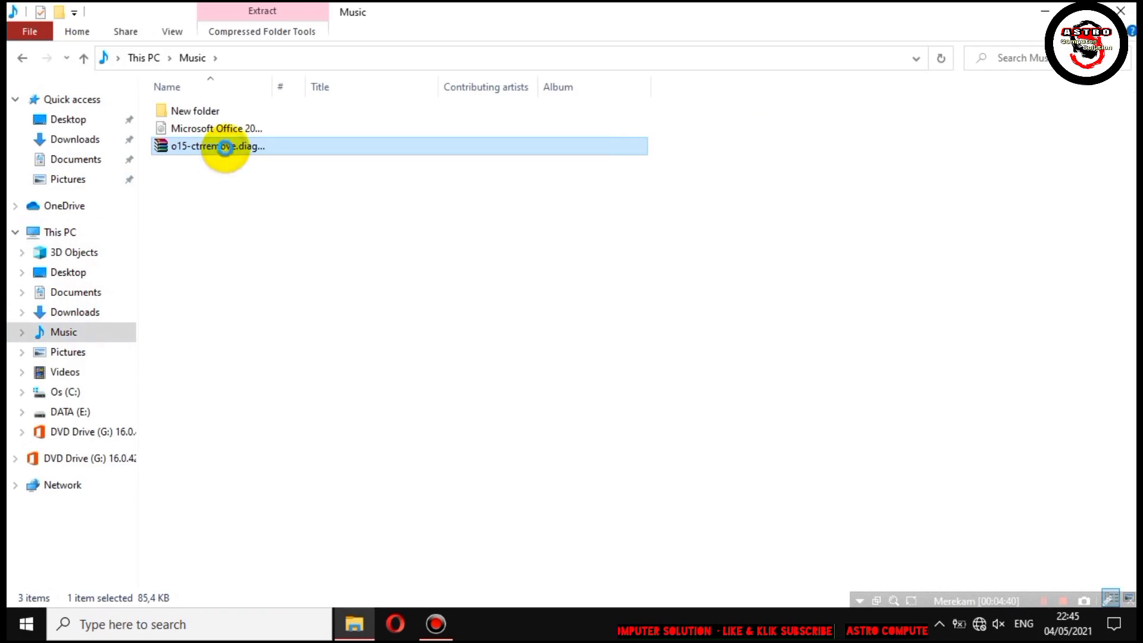
{"action": "right_click", "coordinate": [228, 152]}
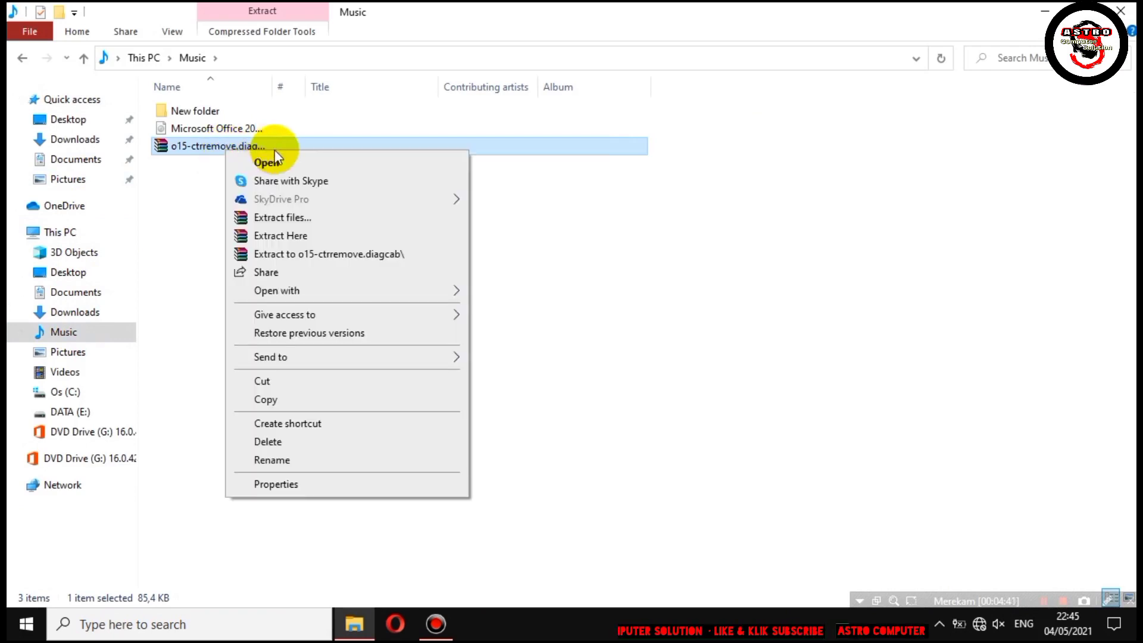
{"action": "left_click", "coordinate": [310, 237]}
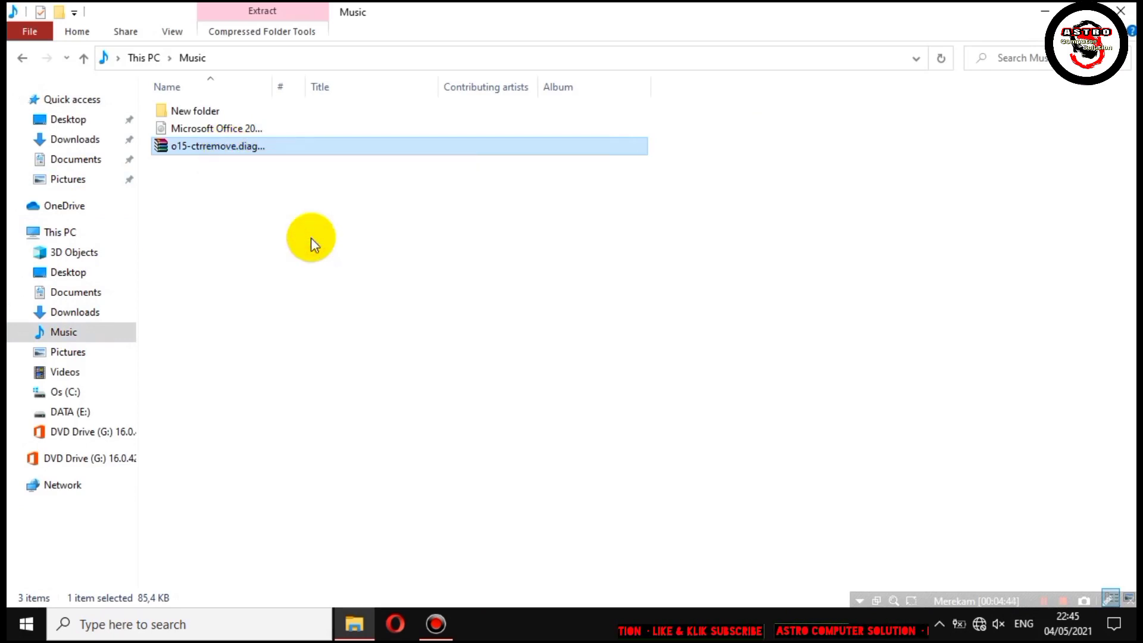
Run the extracted o15-ctrremove file and start the Uninstall Microsoft Office troubleshooter.
{"action": "left_click", "coordinate": [196, 162]}
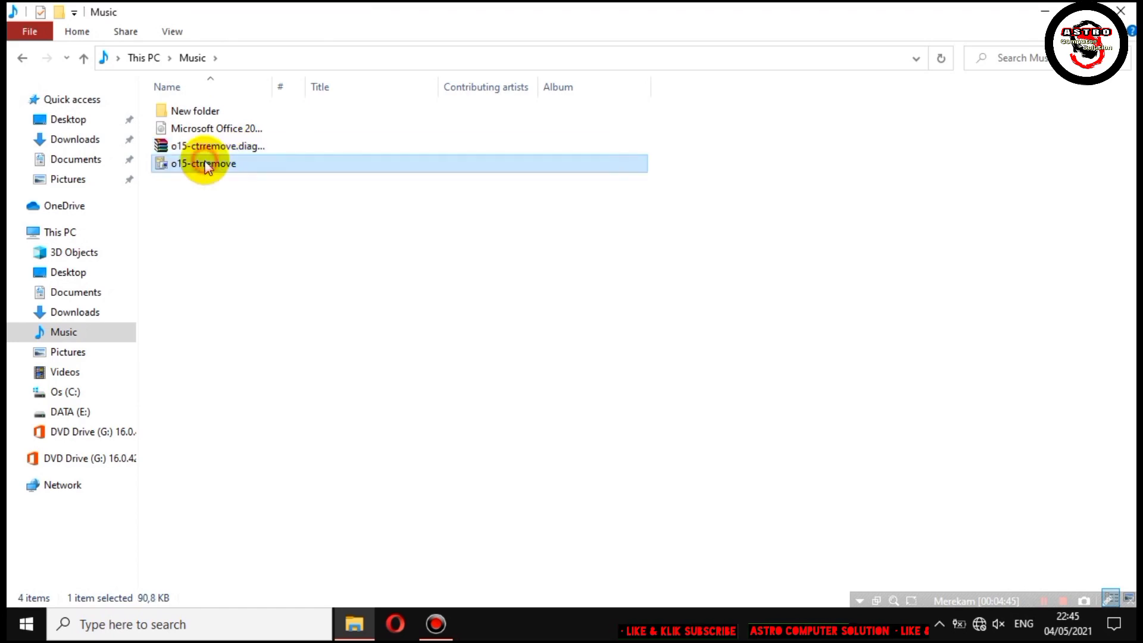
{"action": "right_click", "coordinate": [250, 171]}
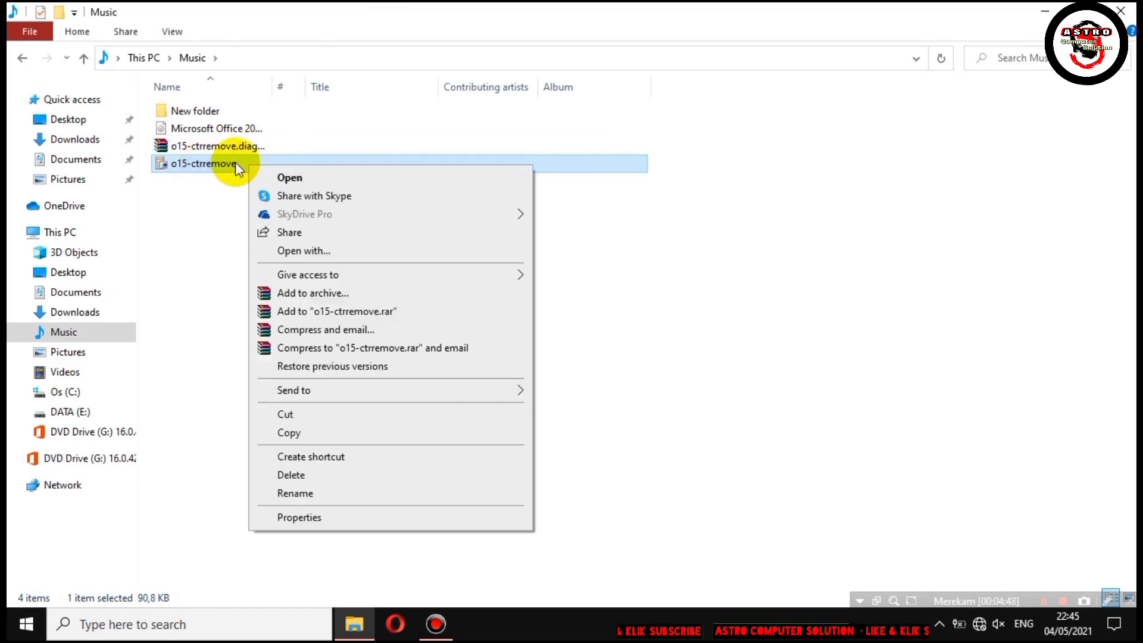
{"action": "left_click", "coordinate": [205, 163]}
{"action": "left_click", "coordinate": [249, 188]}
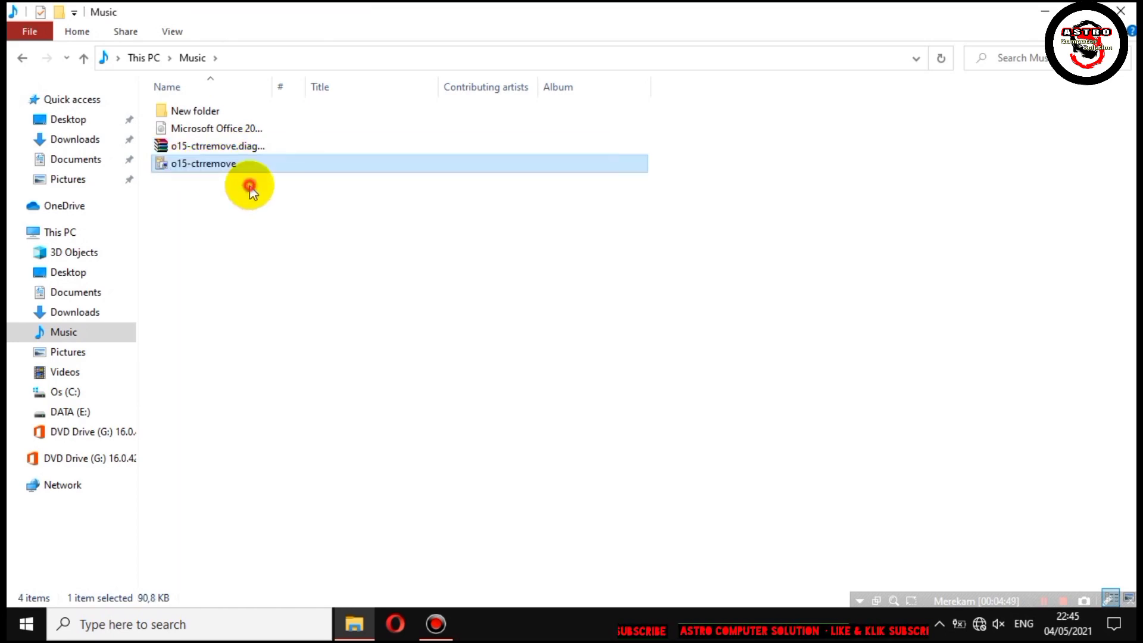
{"action": "double_click", "coordinate": [241, 164]}
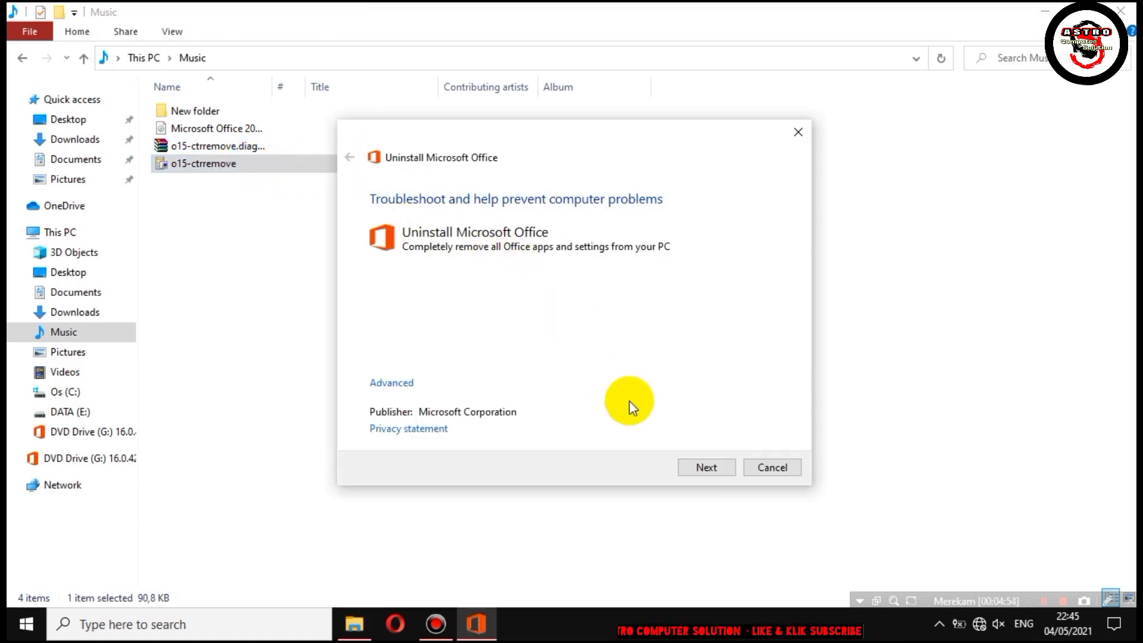
{"action": "left_click", "coordinate": [719, 466]}
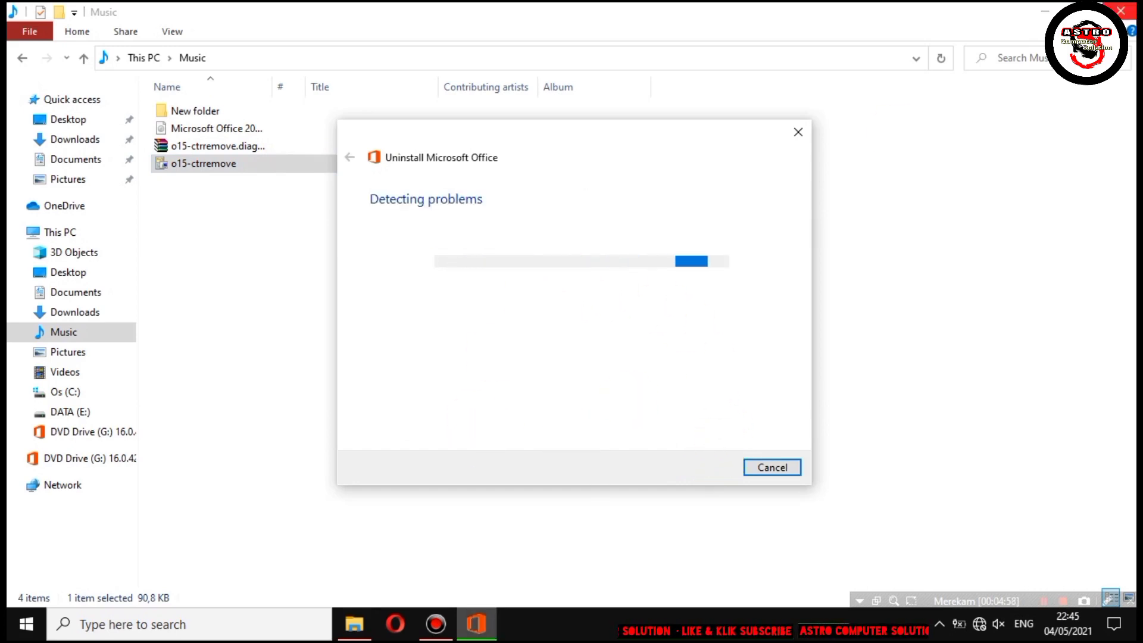
Close the Music folder window and confirm the complete removal of all Office apps and settings from the PC.
{"action": "left_click", "coordinate": [1120, 11]}
{"action": "left_click_drag", "start_coordinate": [563, 145], "coordinate": [560, 55]}
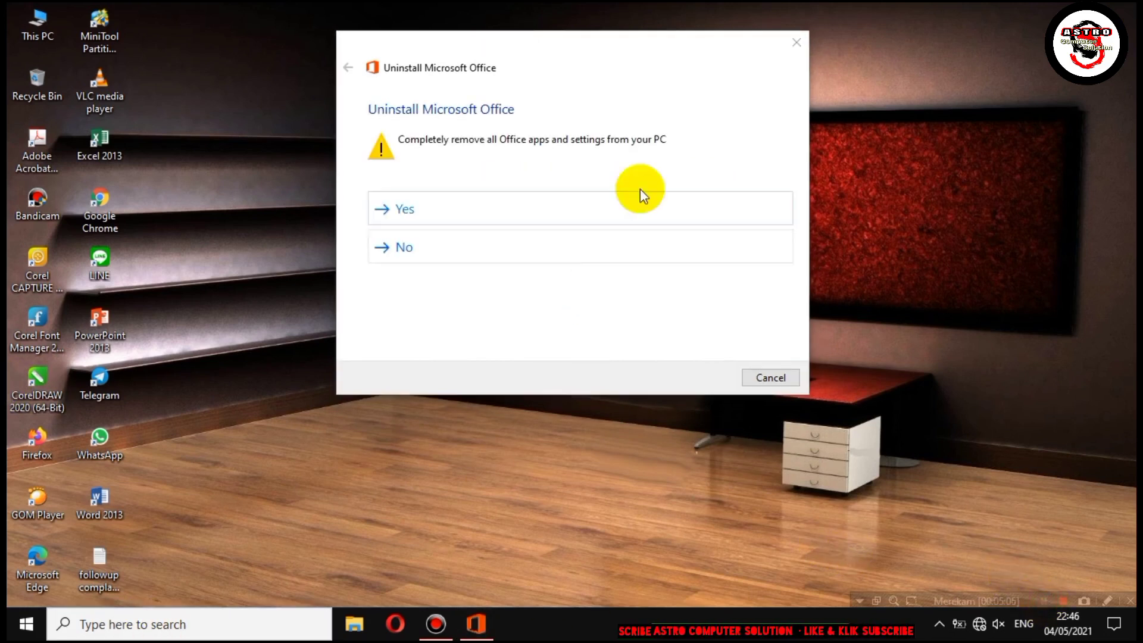
{"action": "left_click", "coordinate": [465, 218]}
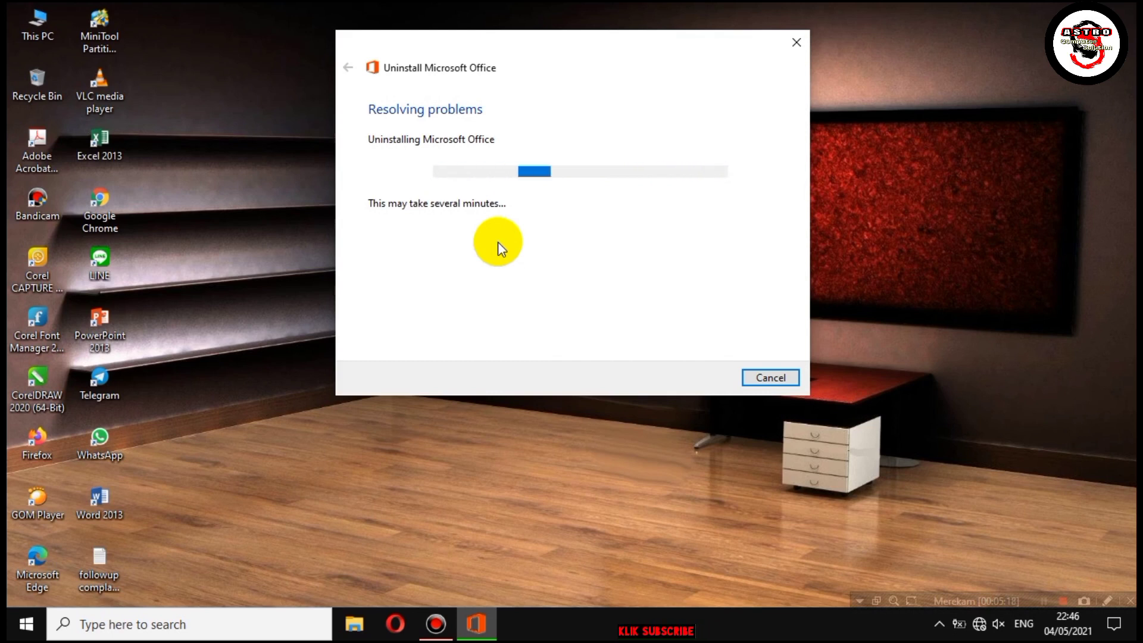
{"action": "left_click", "coordinate": [1047, 601]}
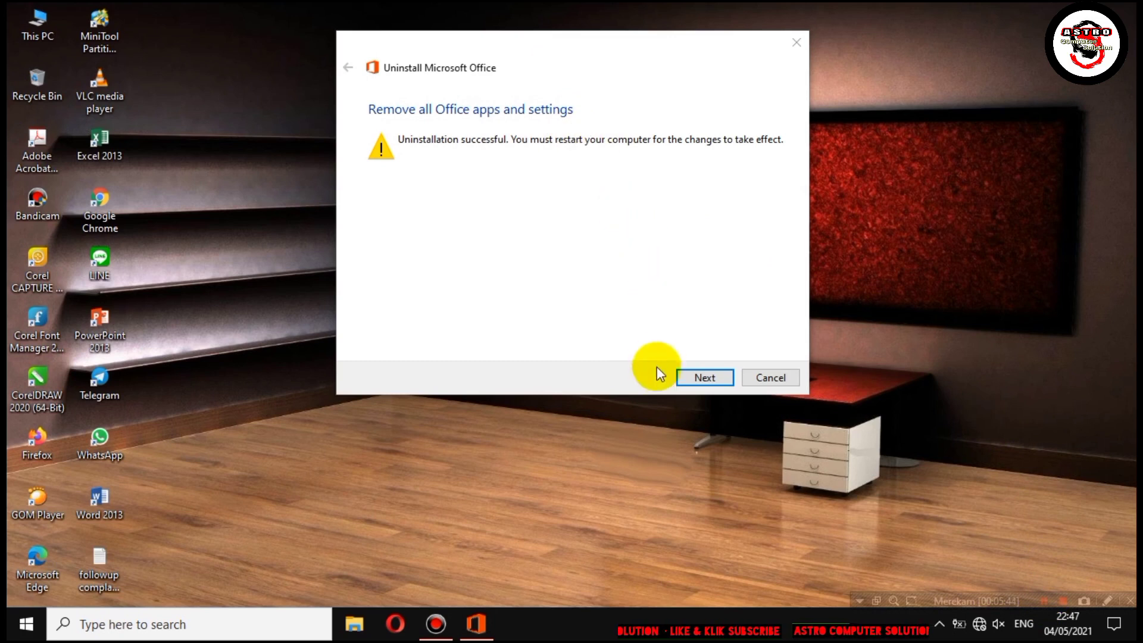
Continue past the restart notice and choose to remove all Office installations.
{"action": "left_click", "coordinate": [712, 382]}
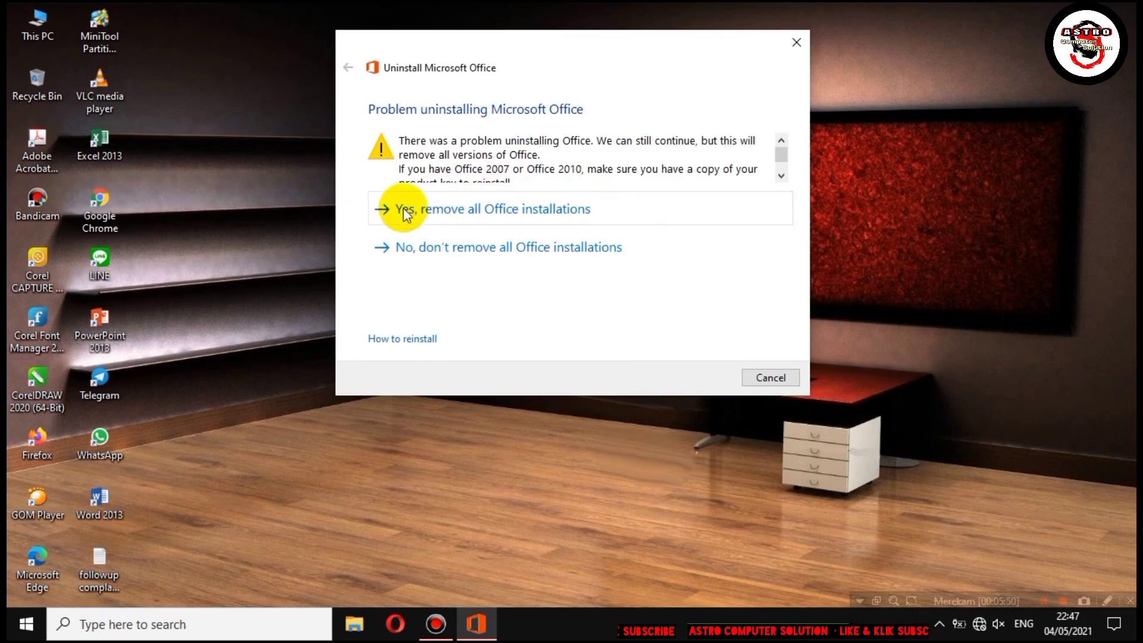
{"action": "left_click", "coordinate": [587, 209]}
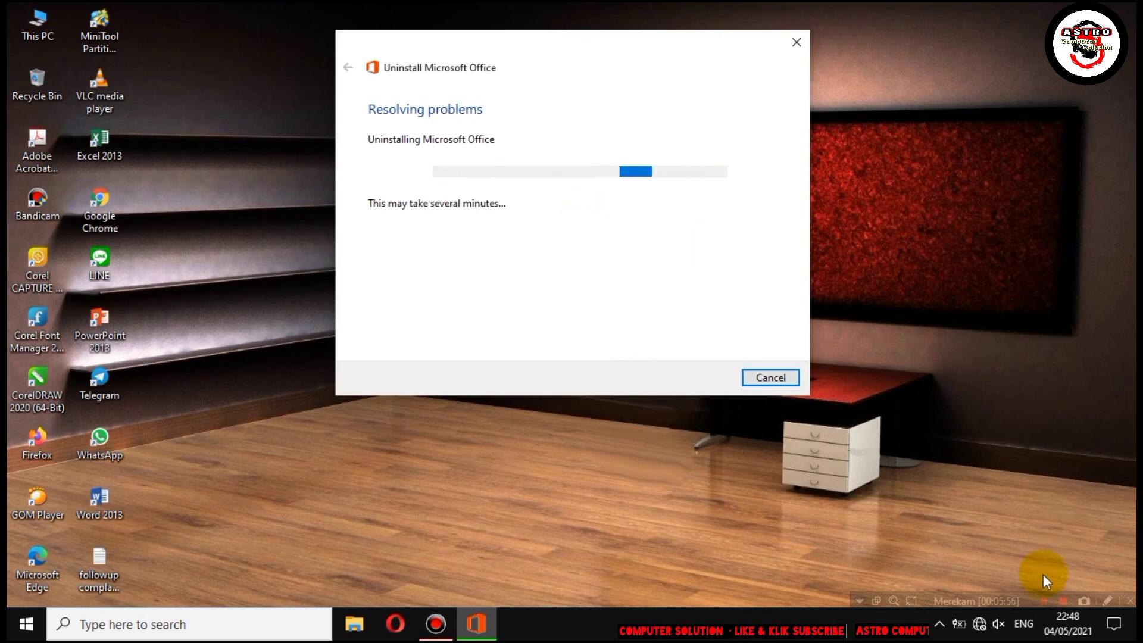
{"action": "left_click", "coordinate": [1046, 600]}
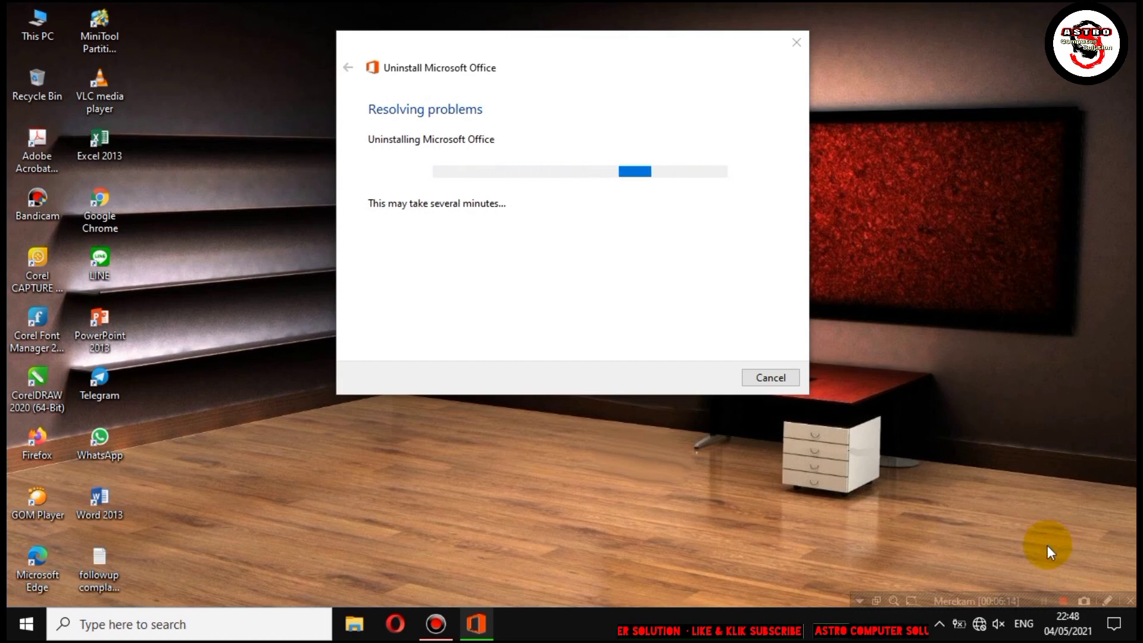
{"action": "left_click", "coordinate": [1044, 603]}
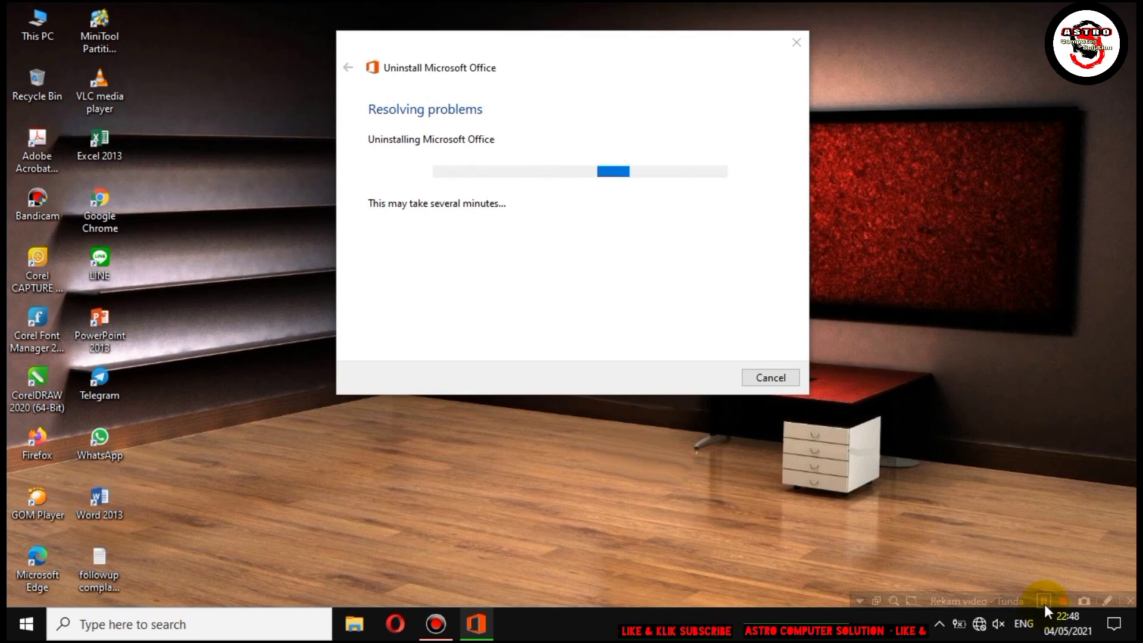
{"action": "left_click", "coordinate": [1045, 604]}
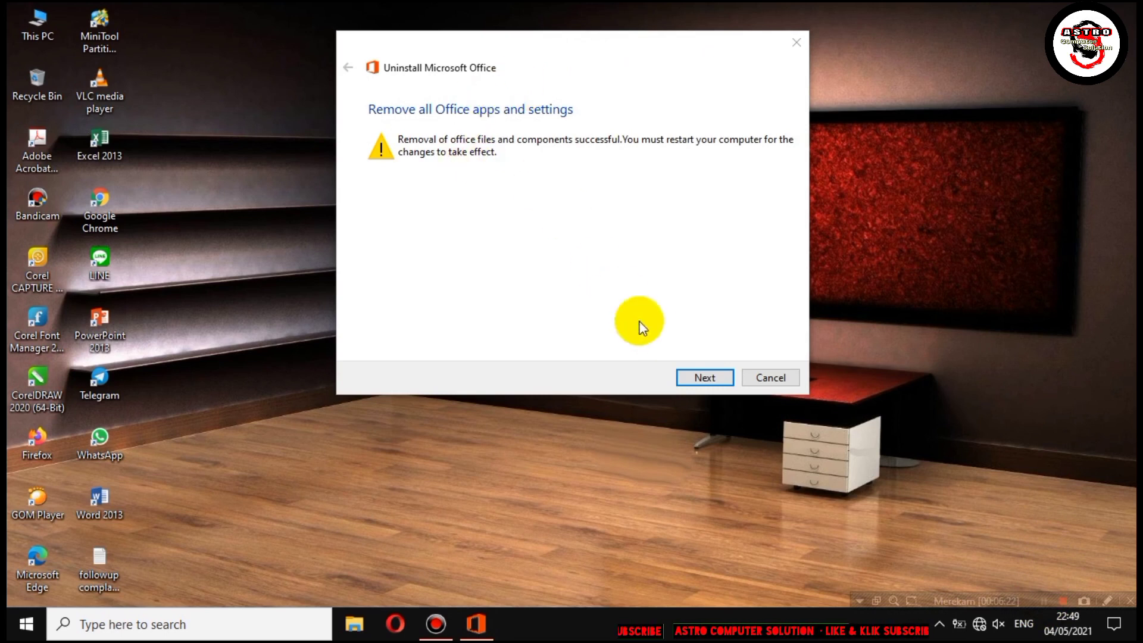
Finish the Office removal wizard with the option to give feedback, and close the Feedback Hub.
{"action": "left_click", "coordinate": [697, 378]}
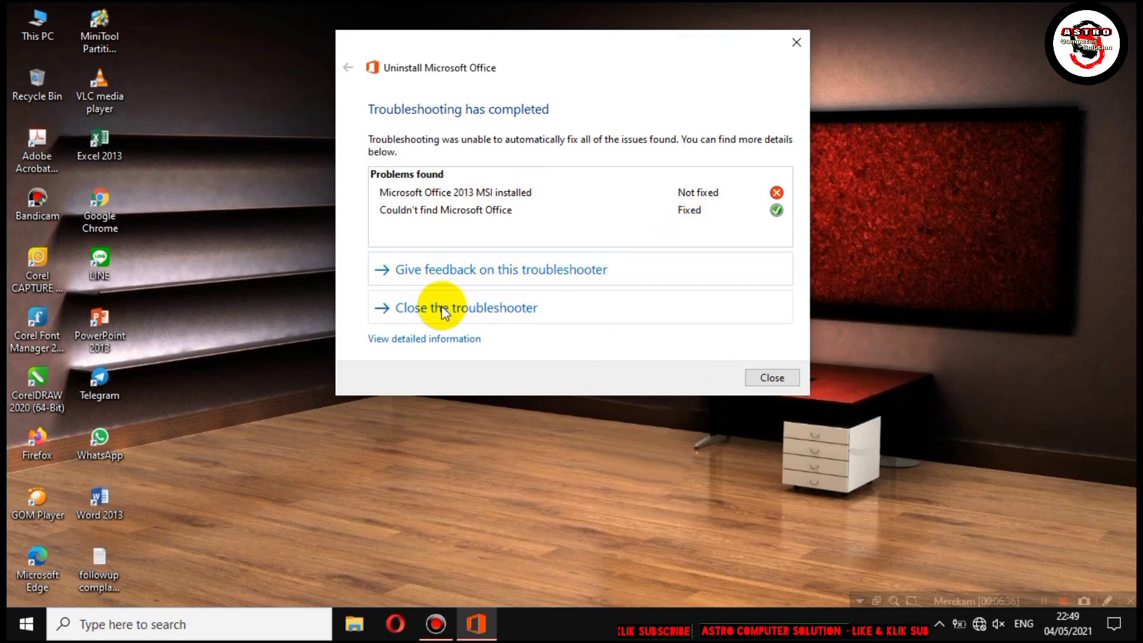
{"action": "left_click", "coordinate": [466, 274]}
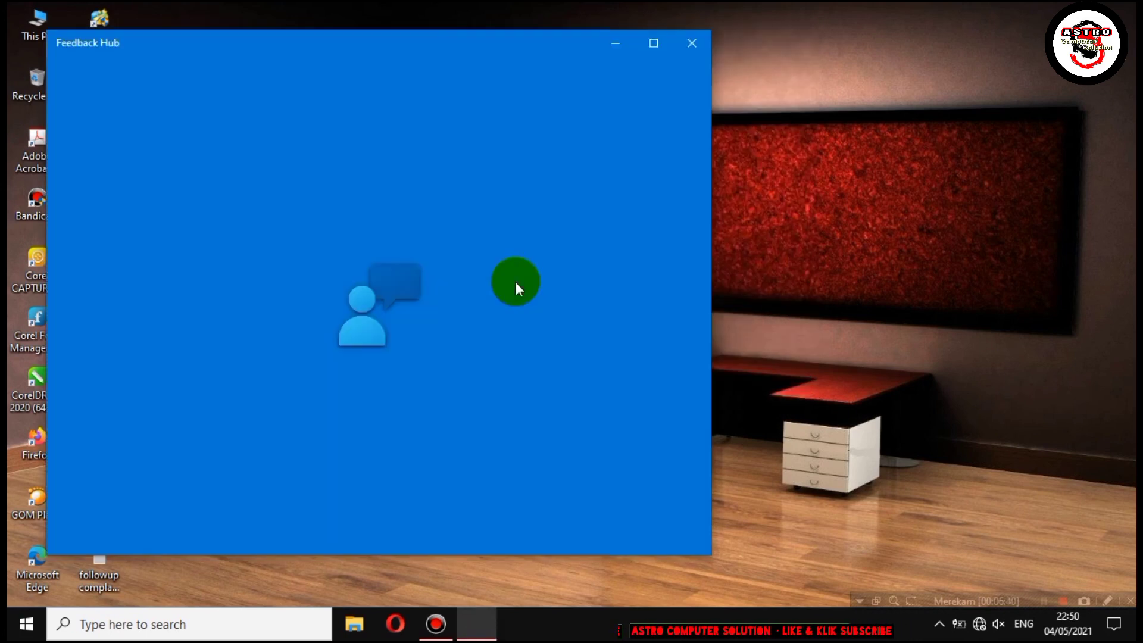
{"action": "left_click", "coordinate": [700, 51]}
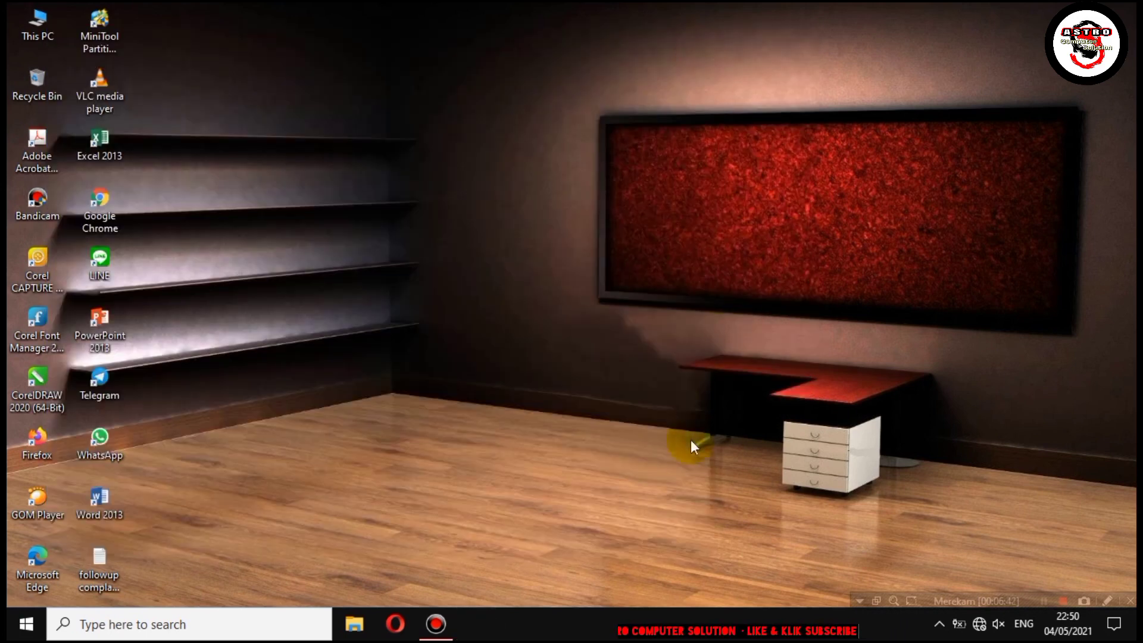
Restart the computer.
{"action": "left_click", "coordinate": [25, 632]}
{"action": "left_click", "coordinate": [26, 589]}
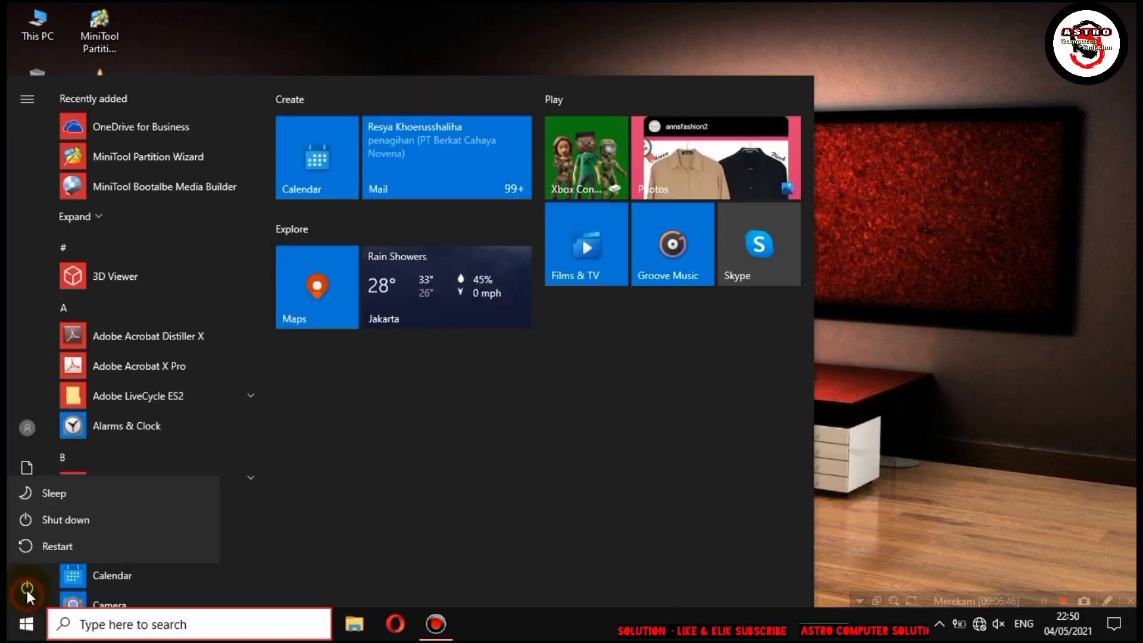
{"action": "left_click", "coordinate": [56, 548]}
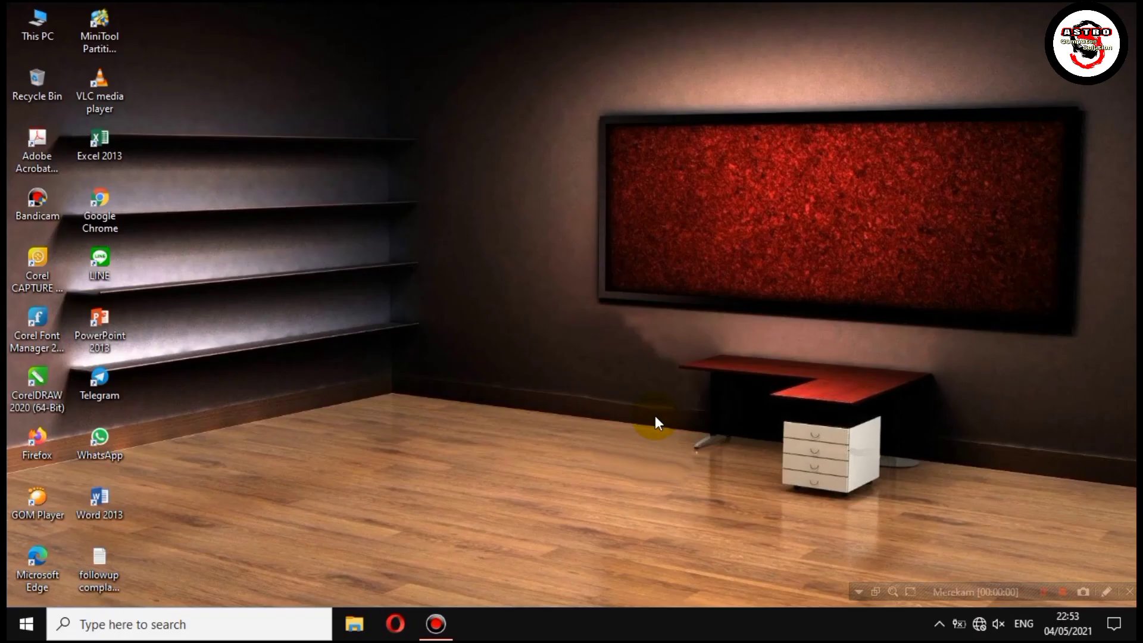
Refresh the desktop and mount the Microsoft Office disc image stored in the Music folder.
{"action": "right_click", "coordinate": [600, 281]}
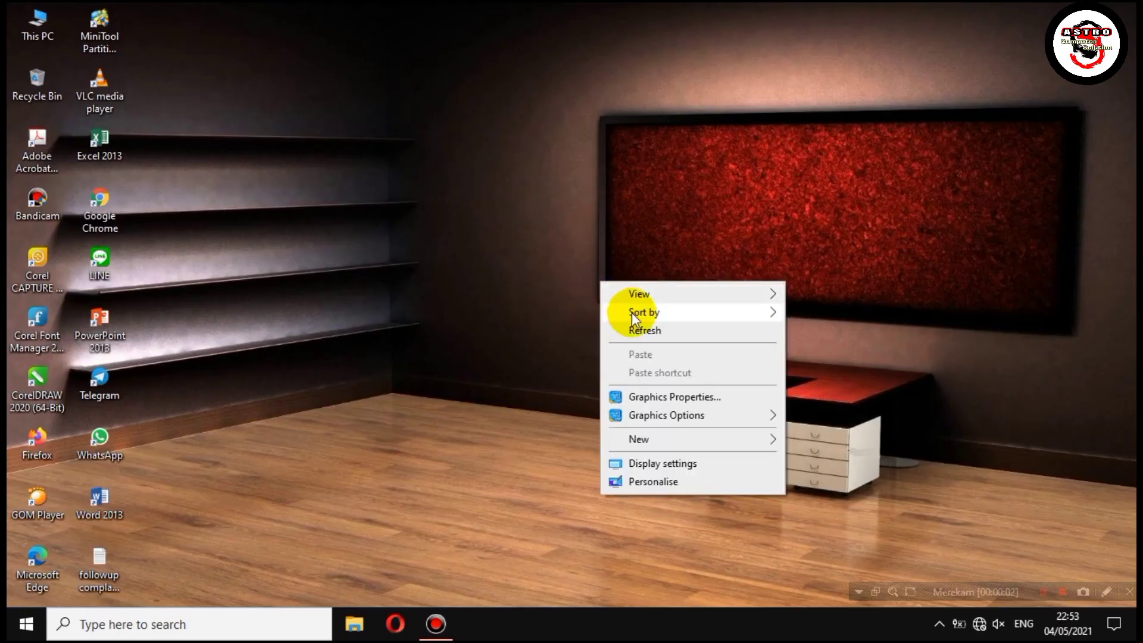
{"action": "left_click", "coordinate": [629, 327]}
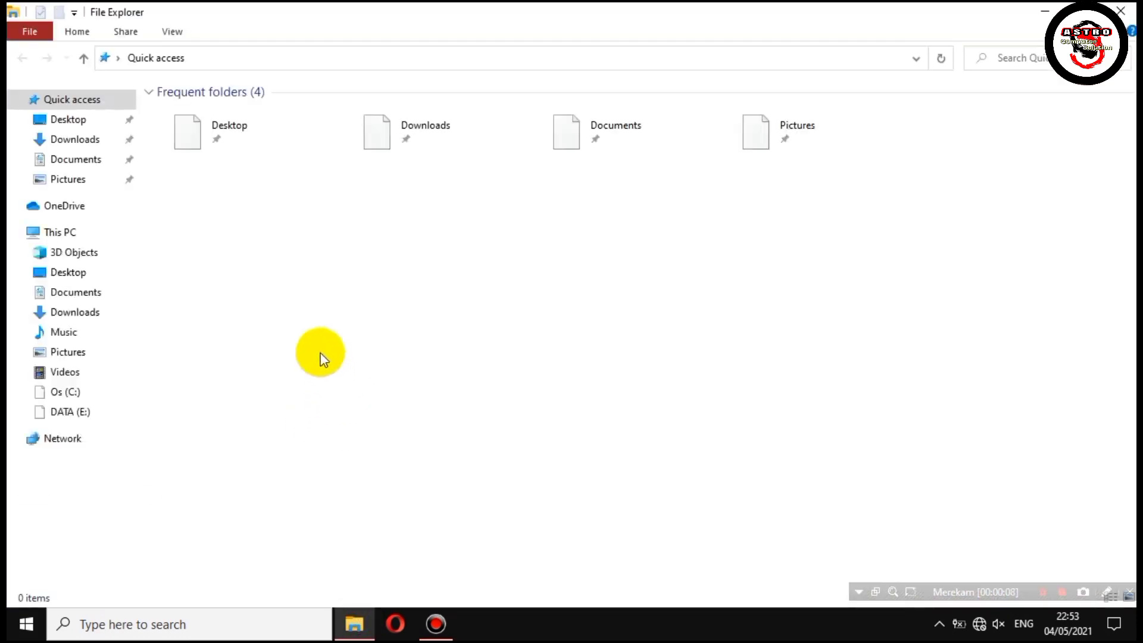
{"action": "left_click", "coordinate": [65, 331]}
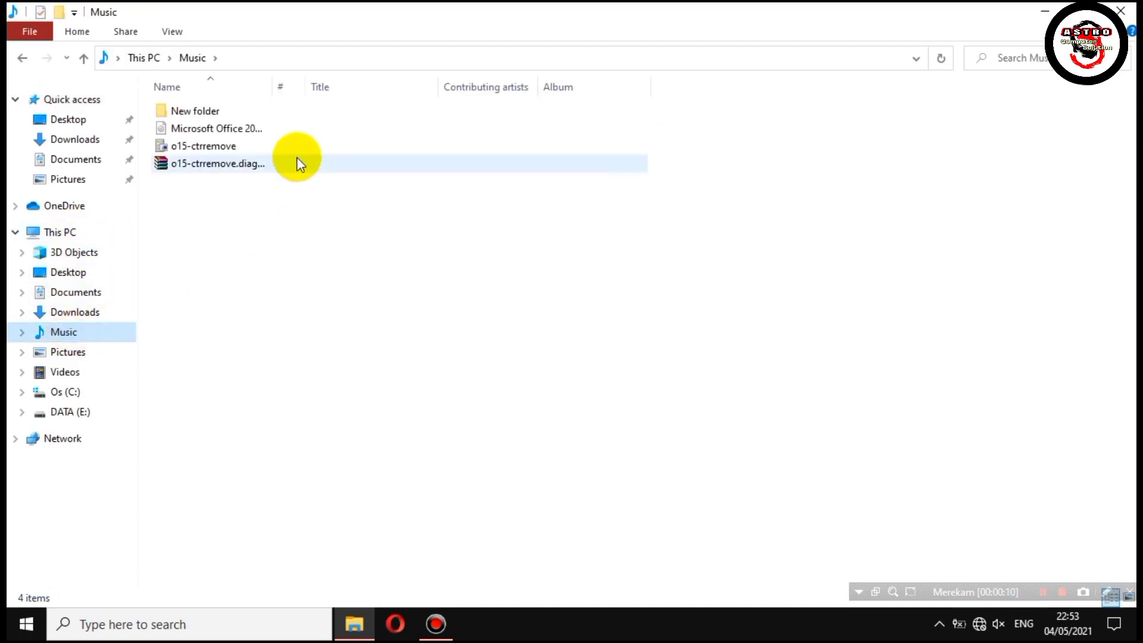
{"action": "left_click", "coordinate": [206, 129]}
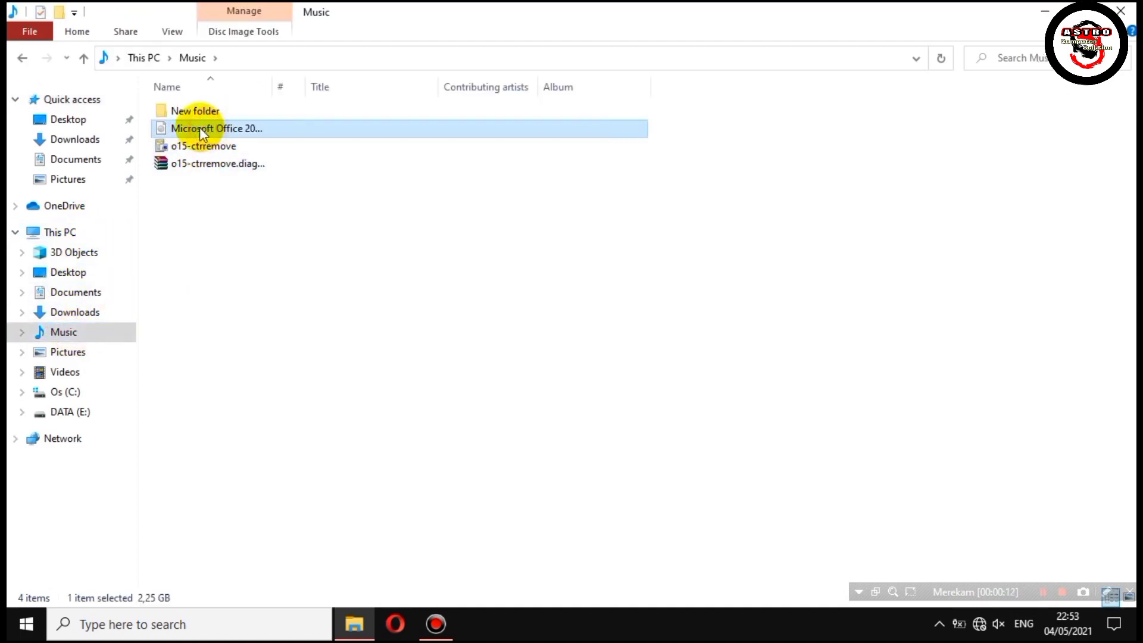
{"action": "double_click", "coordinate": [254, 128]}
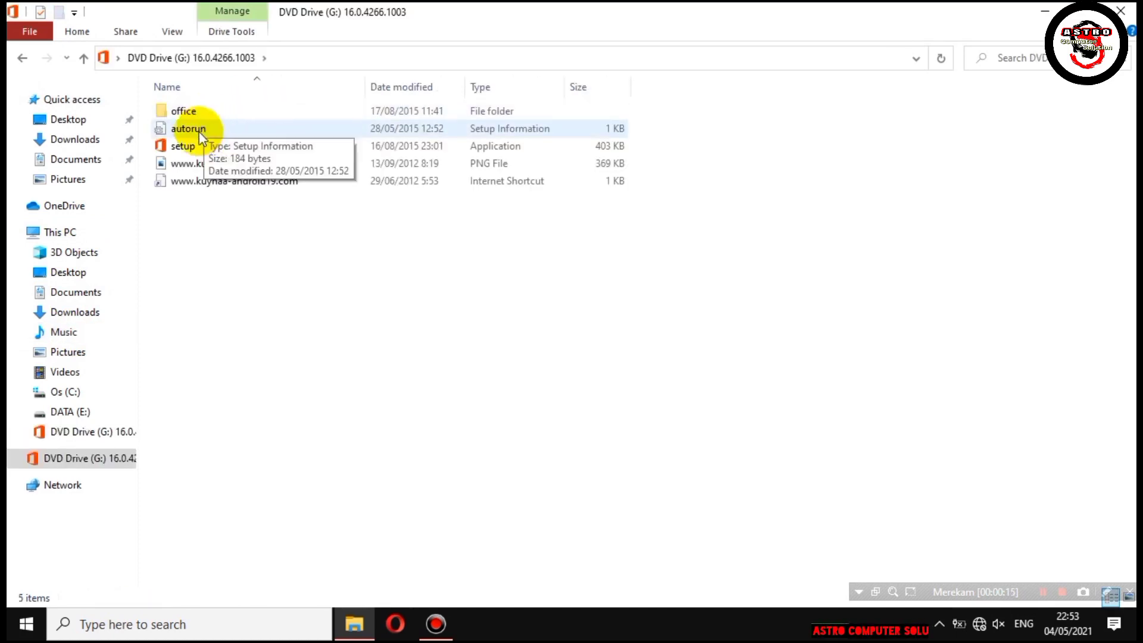
Run setup from DVD Drive (G:) to start the Office installation, and close the drive's folder window.
{"action": "left_click", "coordinate": [191, 146]}
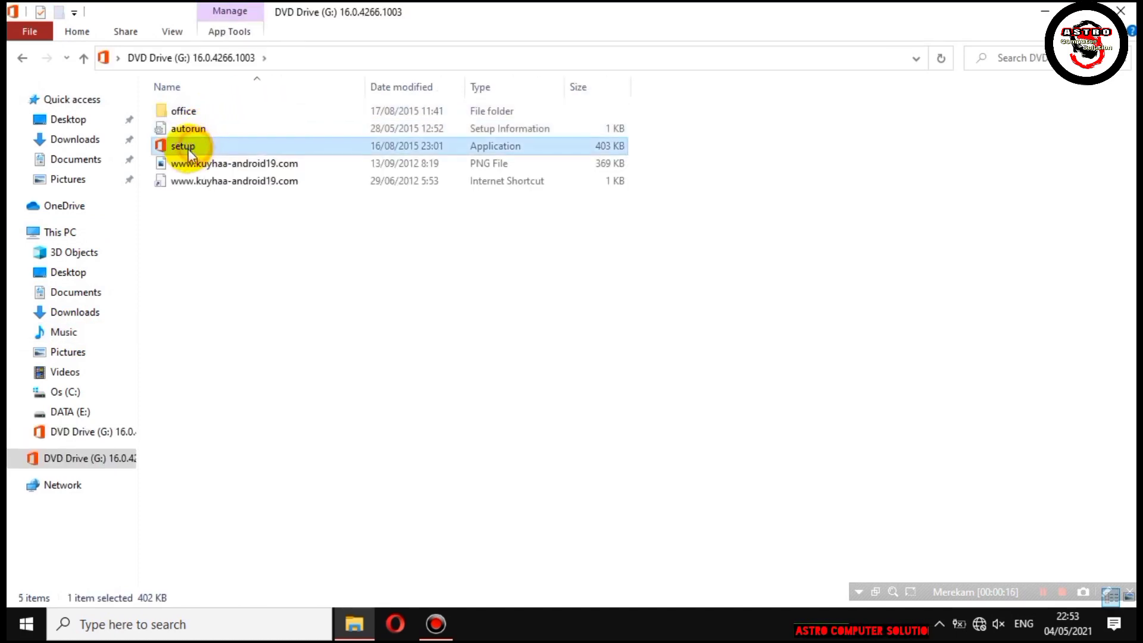
{"action": "double_click", "coordinate": [256, 148]}
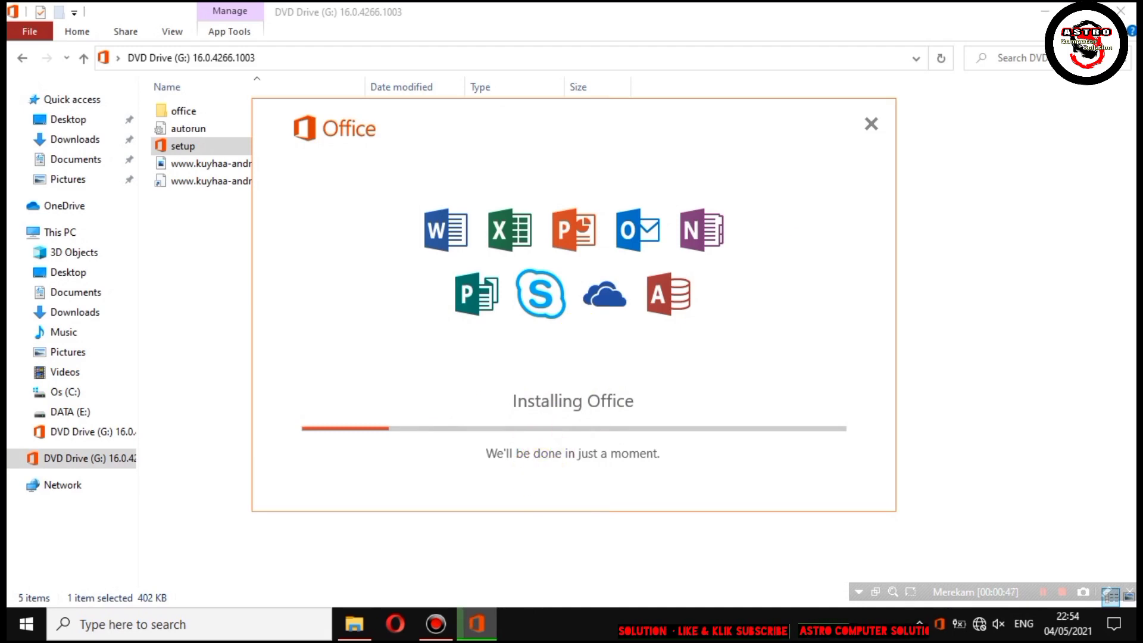
{"action": "left_click", "coordinate": [1121, 10]}
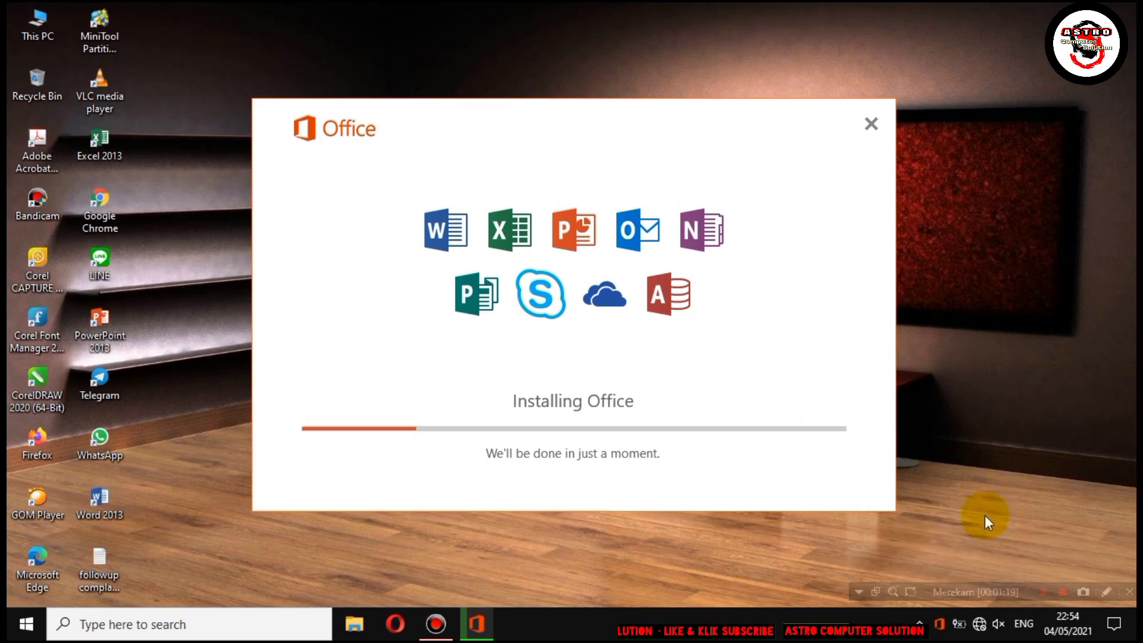
Check the progress of the background Office installation and refresh the desktop.
{"action": "left_click", "coordinate": [944, 636]}
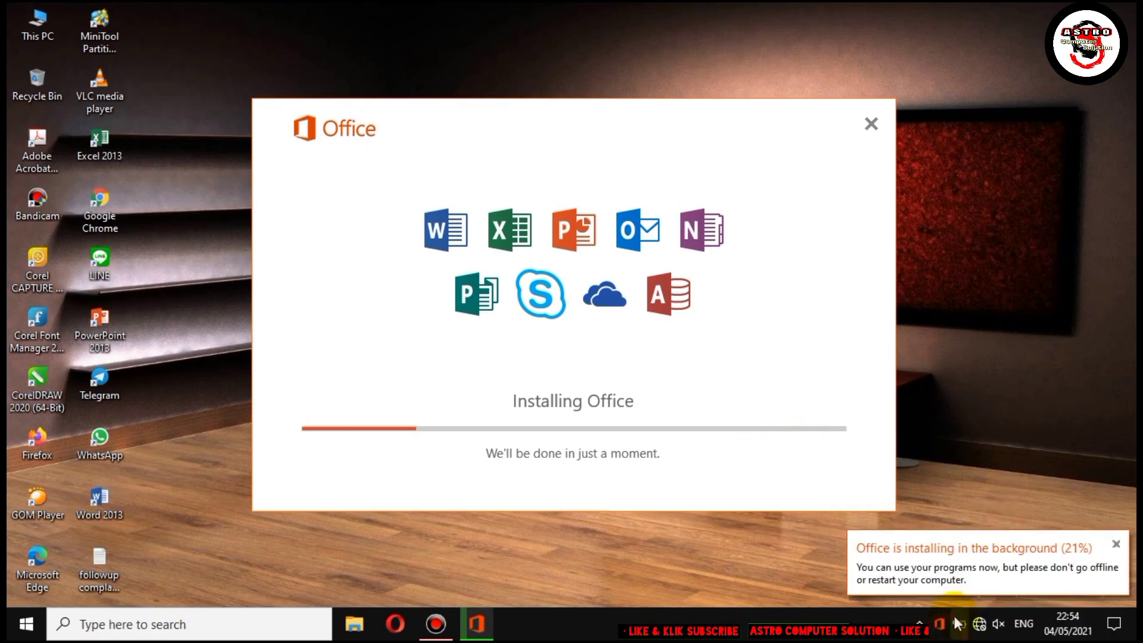
{"action": "left_click", "coordinate": [987, 539]}
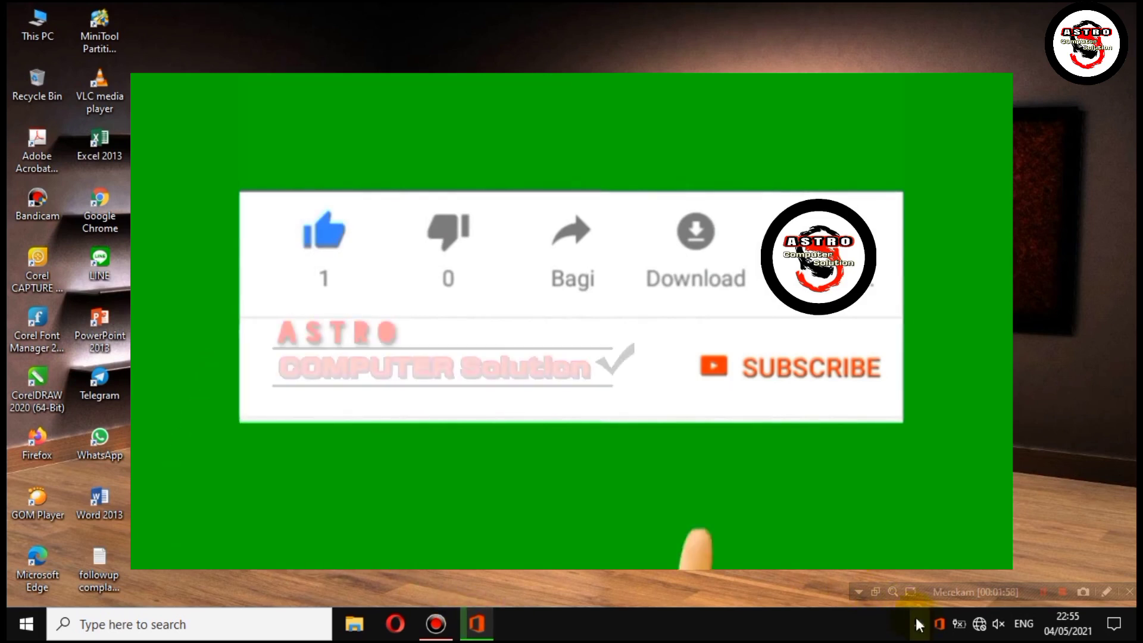
{"action": "left_click", "coordinate": [941, 624]}
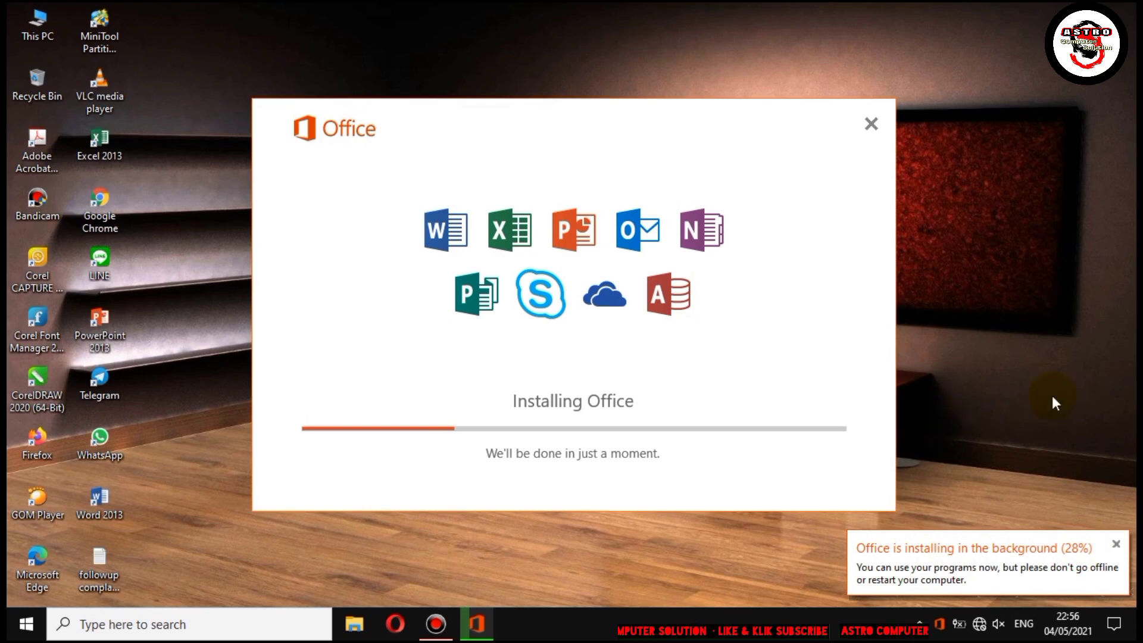
{"action": "left_click", "coordinate": [1116, 544]}
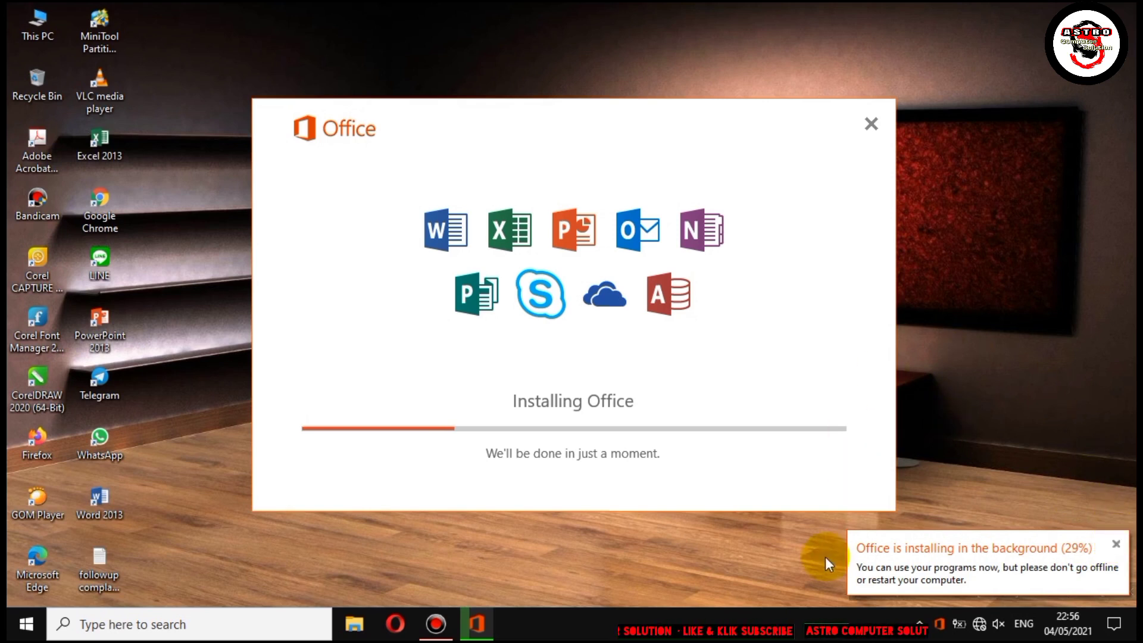
{"action": "right_click", "coordinate": [166, 387]}
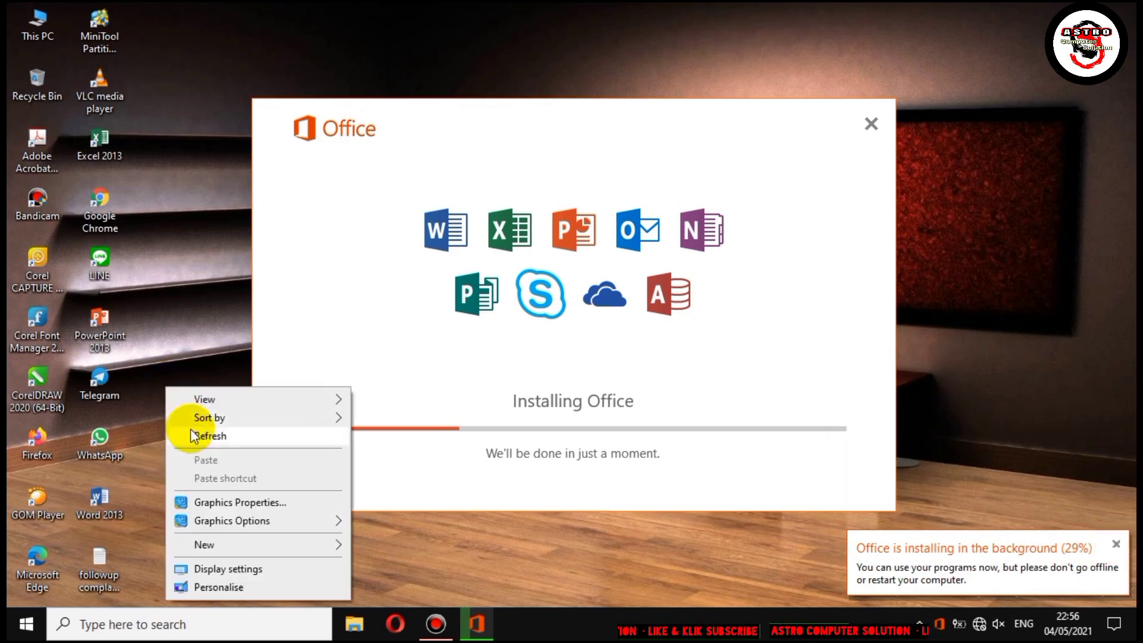
{"action": "left_click", "coordinate": [191, 431]}
{"action": "left_click", "coordinate": [893, 568]}
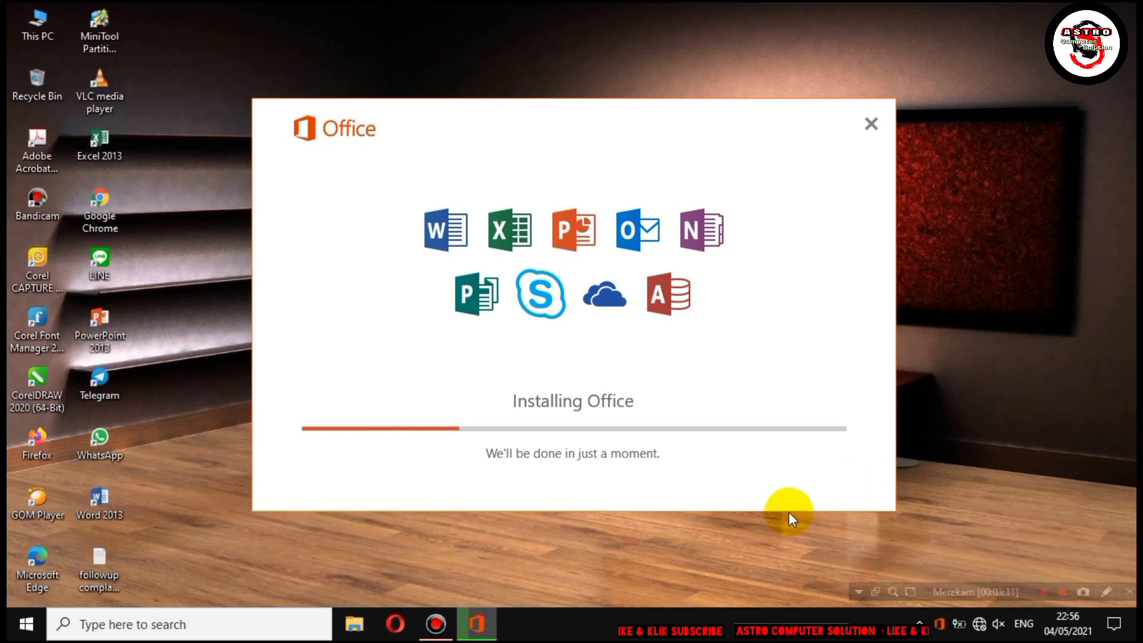